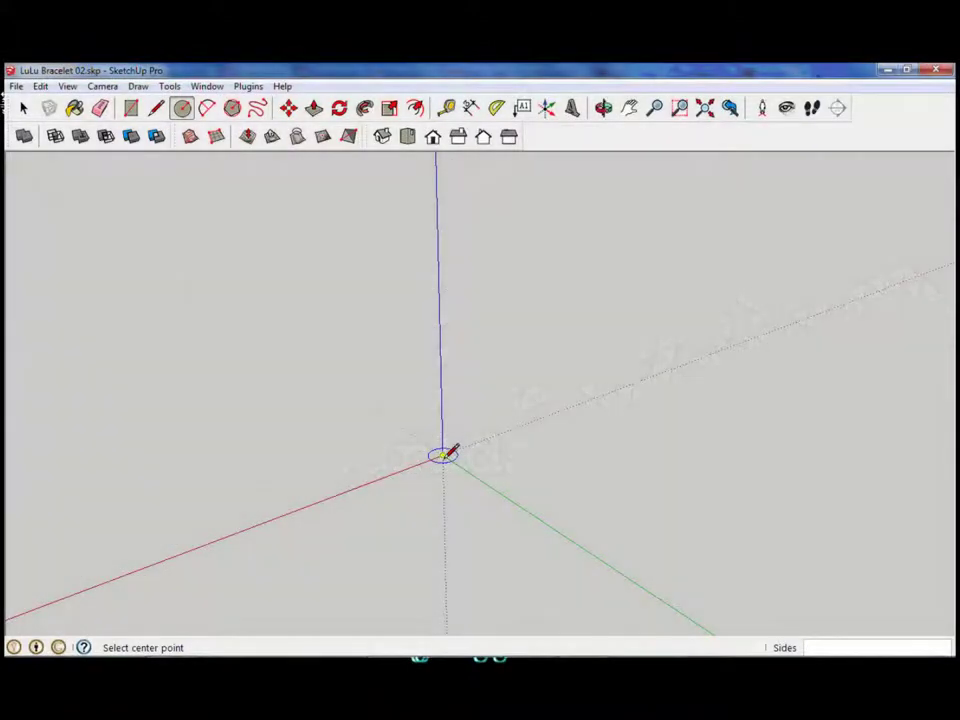
Place the new circle's centre on the model origin
{"action": "left_click", "coordinate": [443, 456]}
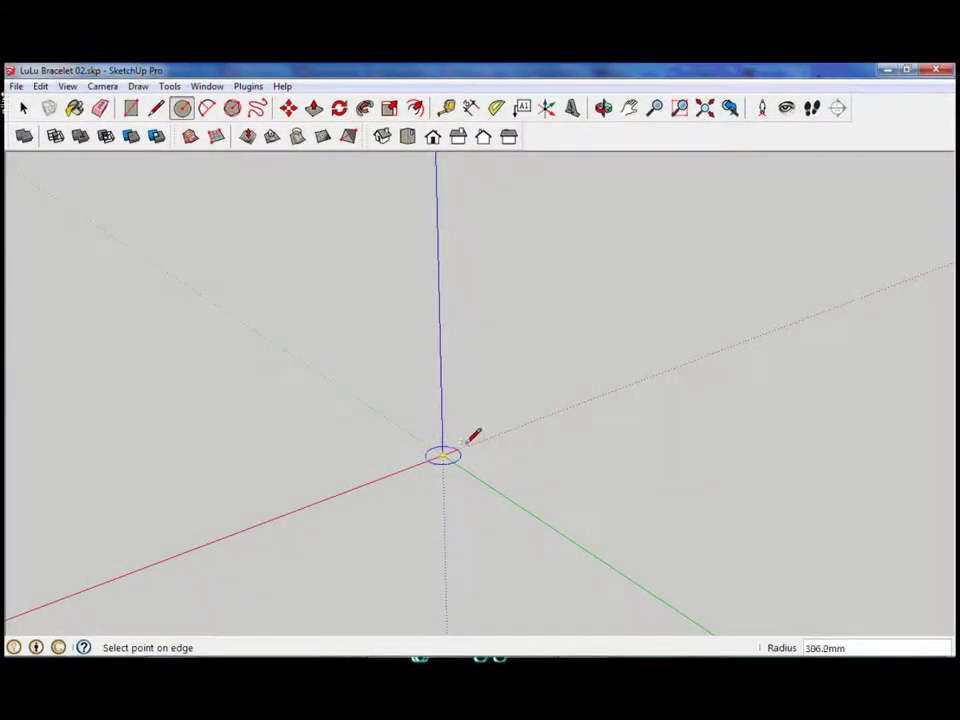
Finish the flat 100 mm radius circle at the origin
{"action": "left_click", "coordinate": [476, 437]}
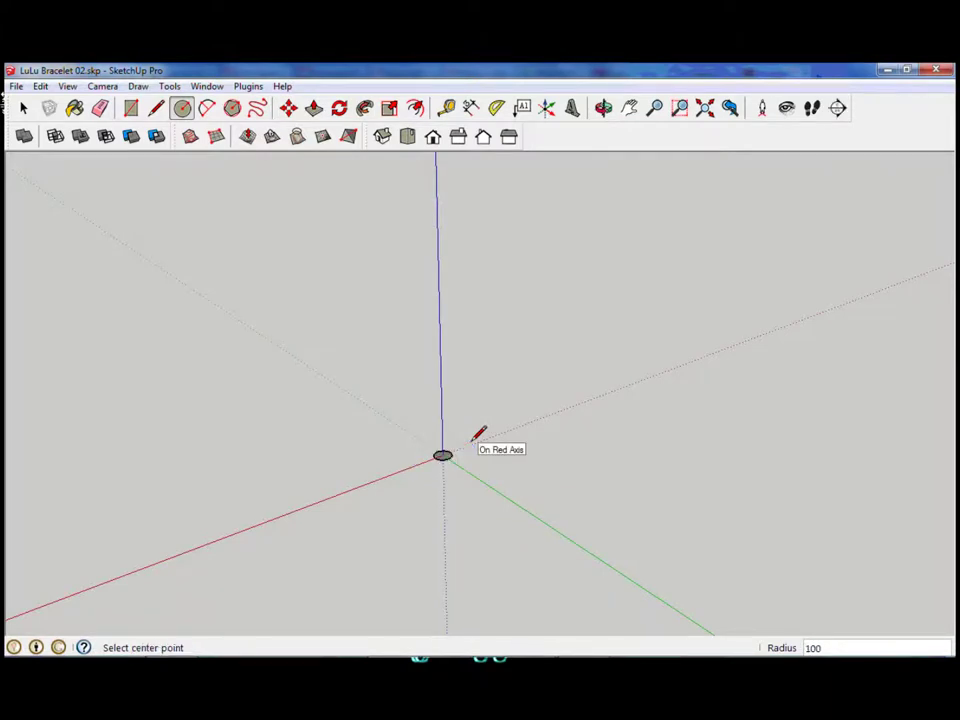
{"action": "scroll", "coordinate": [466, 440], "scroll_direction": "up", "scroll_amount": 3}
{"action": "scroll", "coordinate": [430, 415], "scroll_direction": "up", "scroll_amount": 3}
{"action": "scroll", "coordinate": [408, 398], "scroll_direction": "up", "scroll_amount": 1}
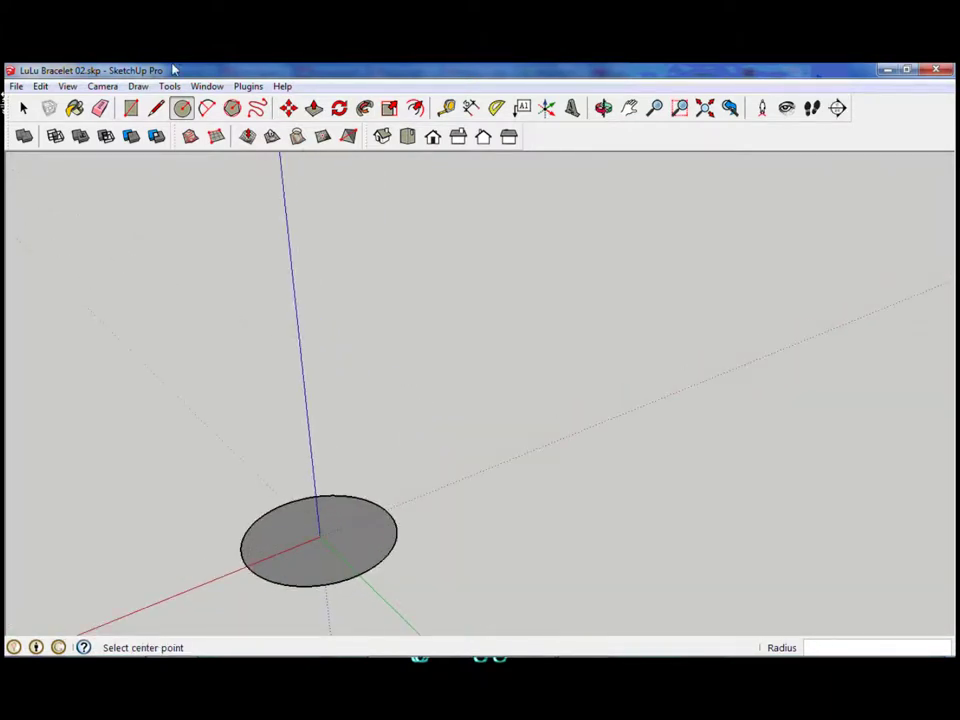
Draw a 500 mm helper line from the origin along the red axis
{"action": "key", "text": "l"}
{"action": "left_click", "coordinate": [320, 536]}
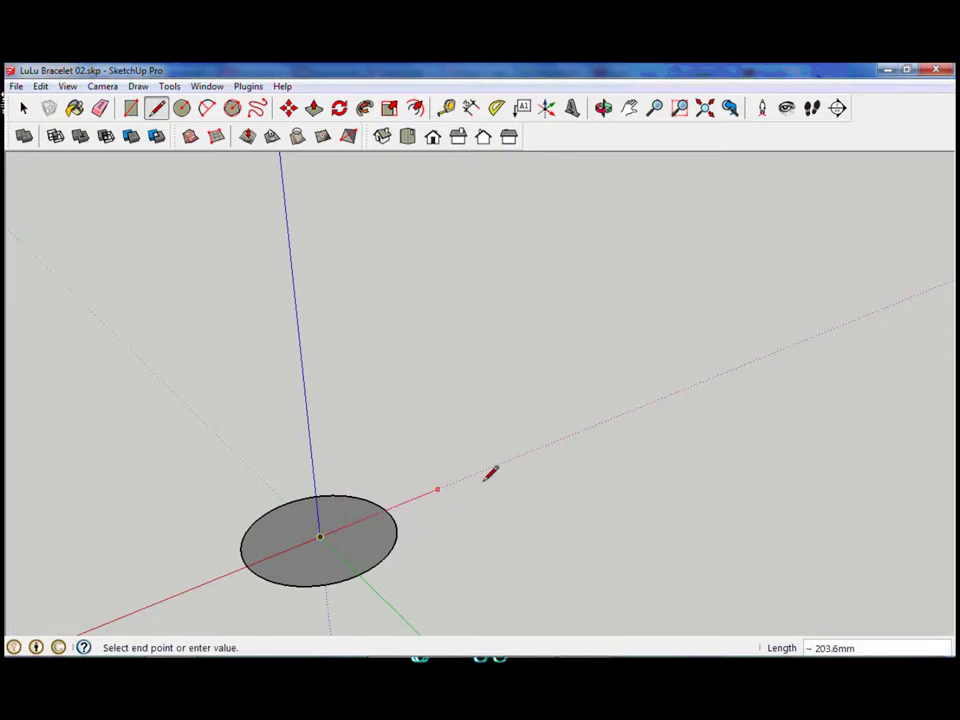
{"action": "key", "text": "Return"}
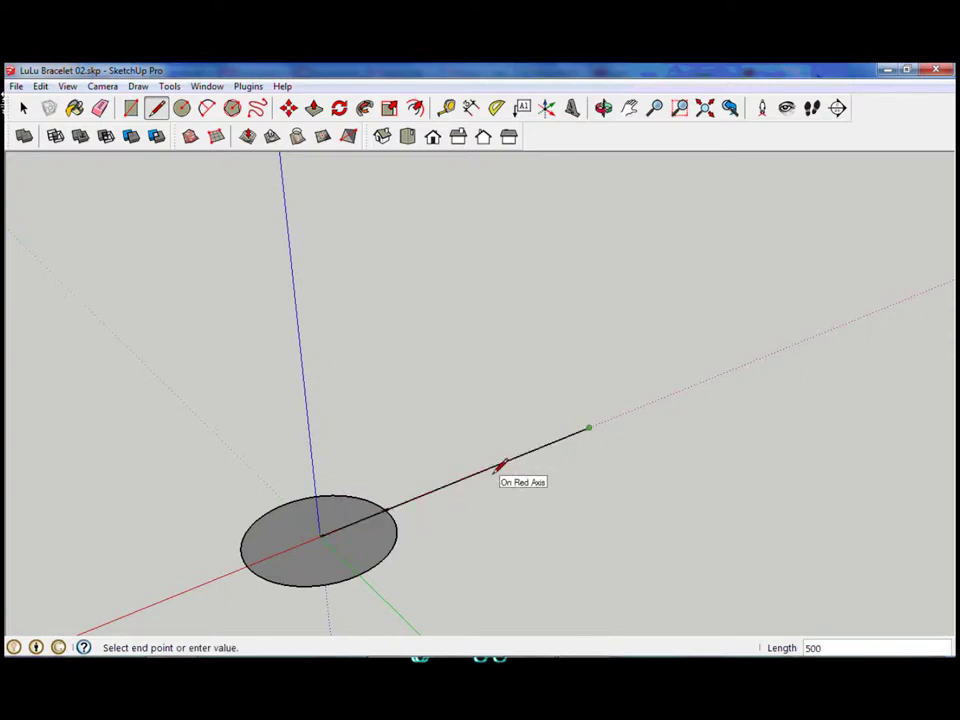
Draw an upright 25 mm radius circle centred on the line's far end
{"action": "key", "text": "c"}
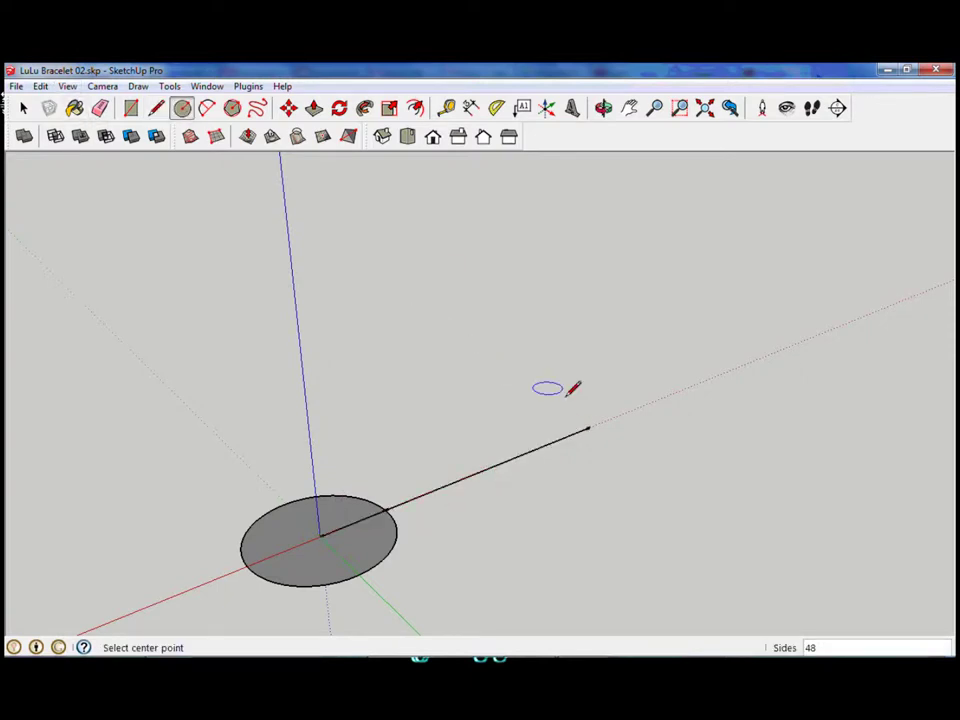
{"action": "middle_click_drag", "start_coordinate": [424, 388], "coordinate": [315, 272]}
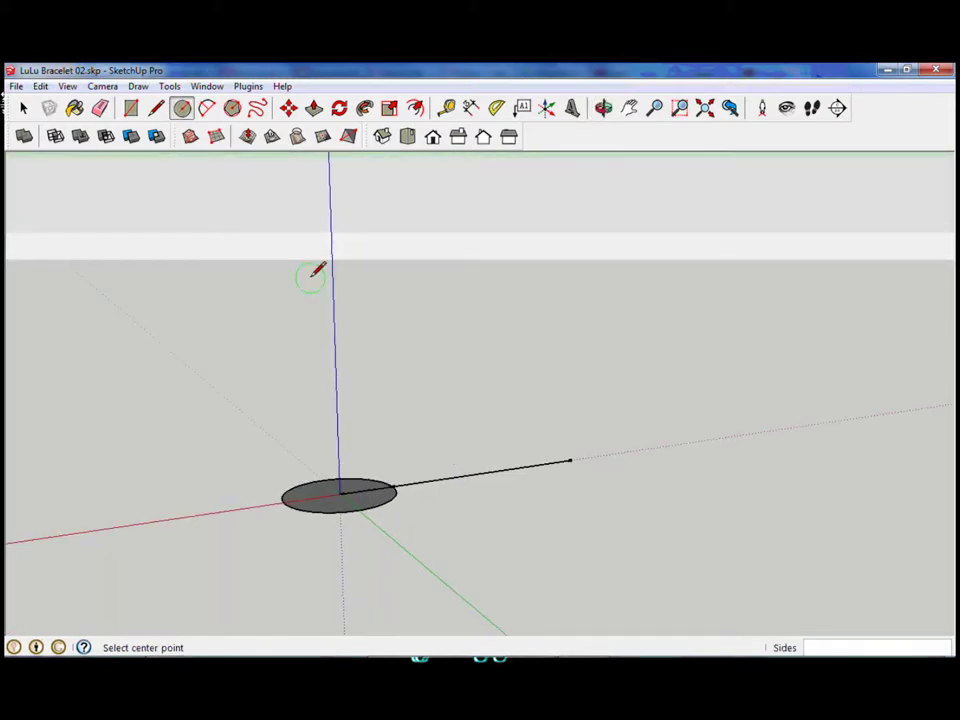
{"action": "scroll", "coordinate": [572, 455], "scroll_direction": "up", "scroll_amount": 2}
{"action": "left_click", "coordinate": [567, 458]}
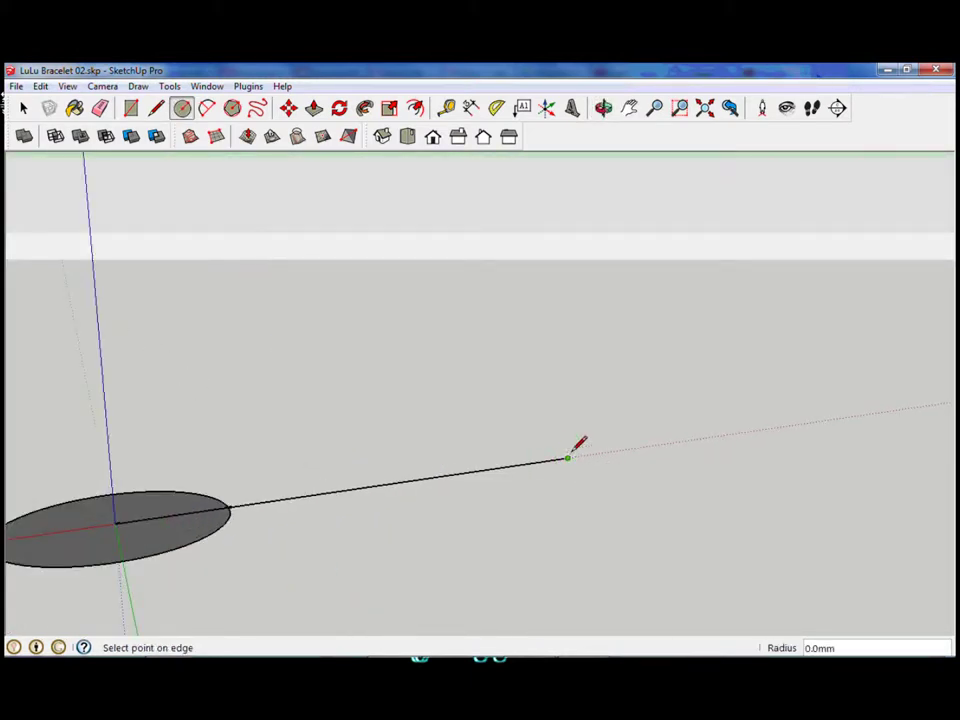
{"action": "type", "text": "25"}
{"action": "key", "text": "Return"}
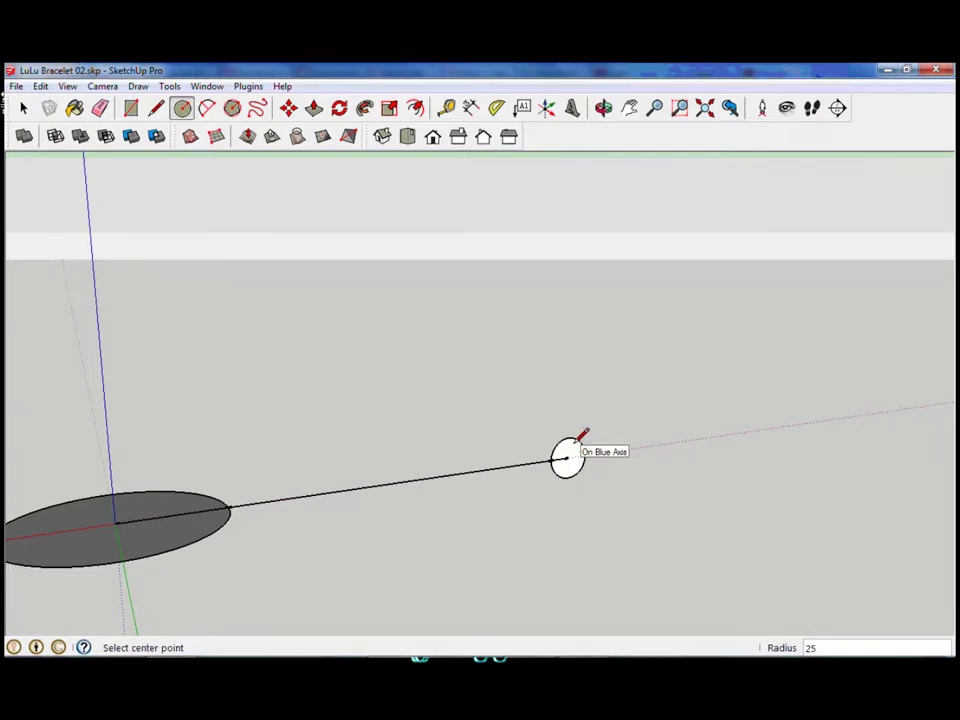
Erase the helper line between the two circles
{"action": "left_click", "coordinate": [100, 108]}
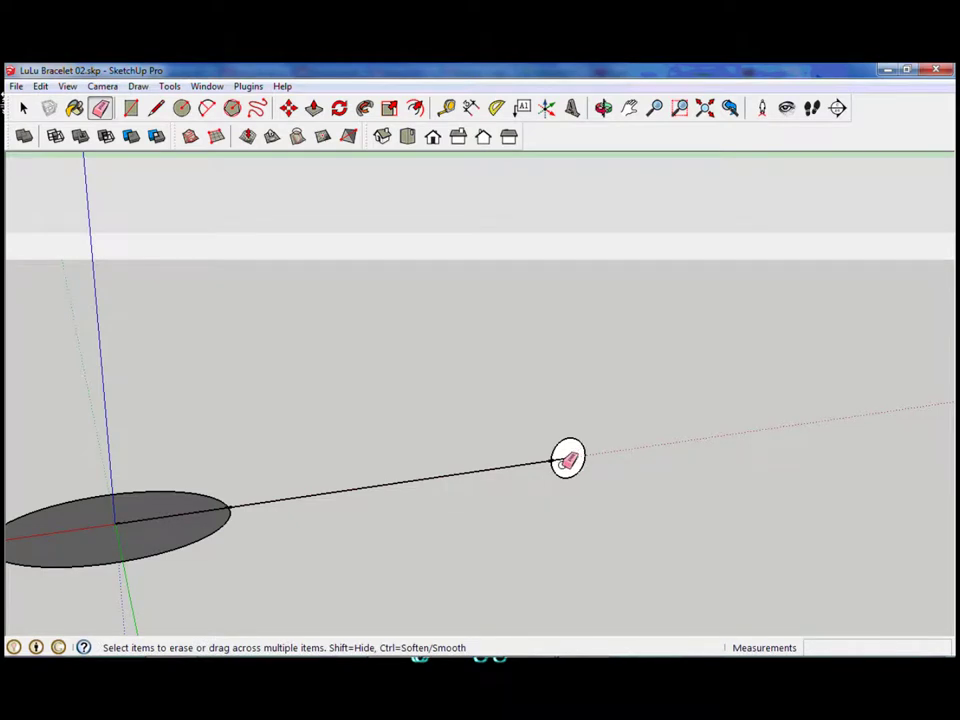
{"action": "left_click", "coordinate": [380, 486]}
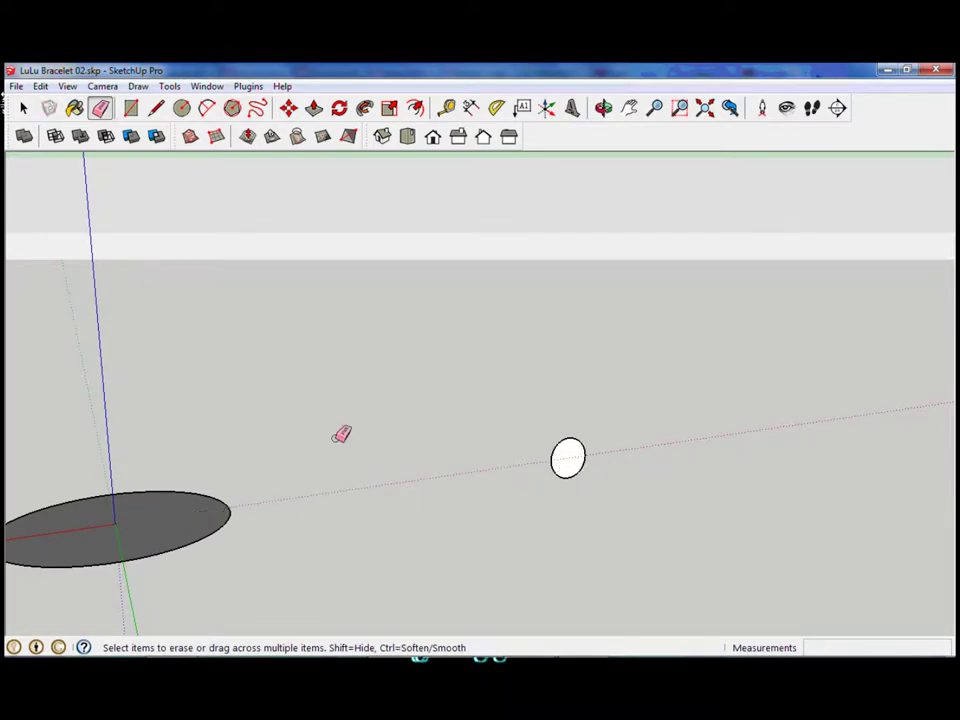
{"action": "left_click", "coordinate": [23, 107]}
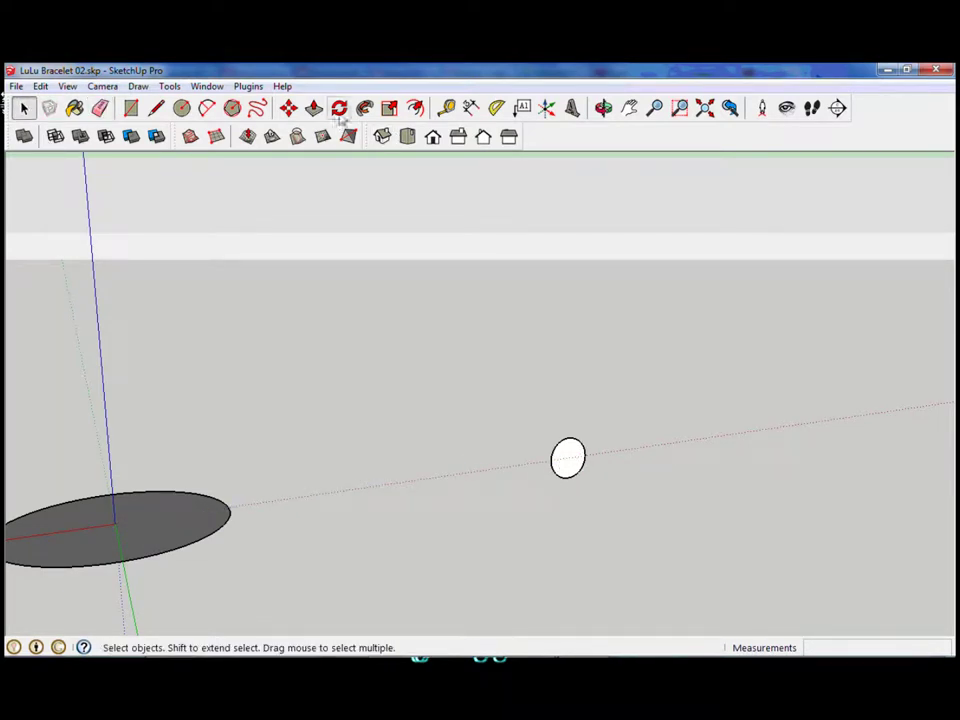
Select the 100 mm circle as path and Follow Me the small circle around it
{"action": "middle_click_drag", "start_coordinate": [86, 493], "coordinate": [471, 464]}
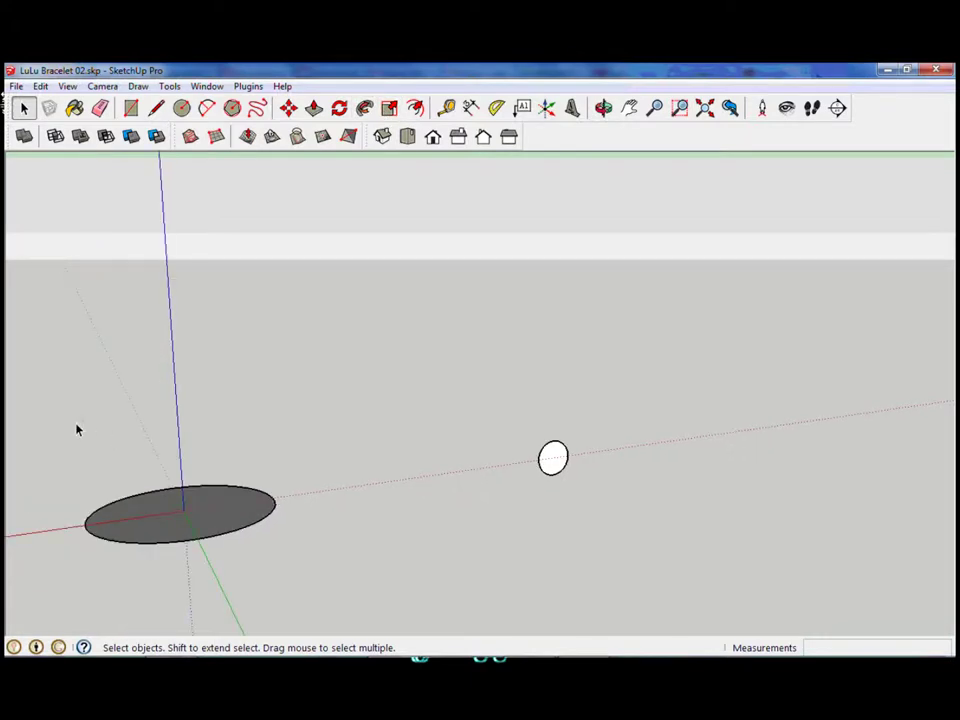
{"action": "double_click", "coordinate": [200, 520]}
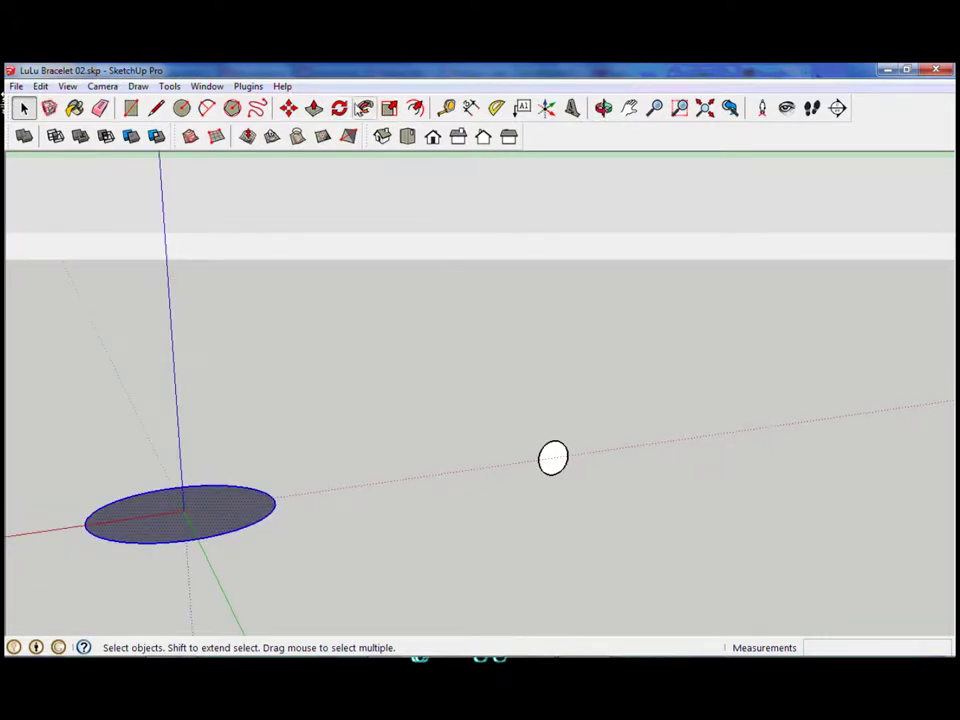
{"action": "left_click", "coordinate": [364, 107]}
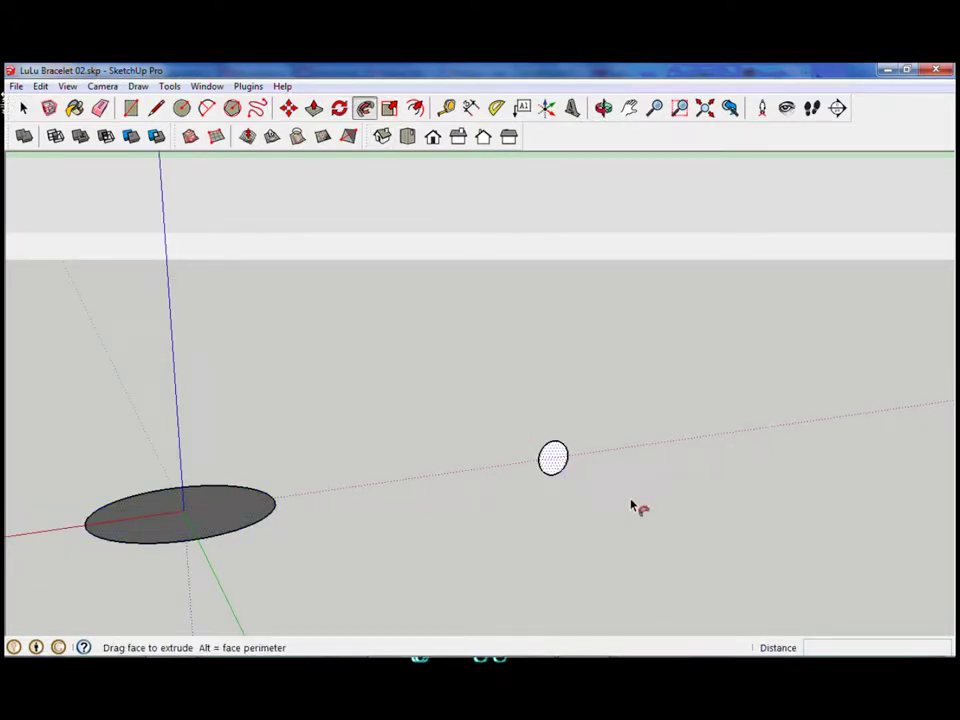
{"action": "left_click", "coordinate": [553, 458]}
Select the whole tube ring and orbit to a flat side-on view
{"action": "mouse_move", "coordinate": [536, 364]}
{"action": "middle_mouse_down"}
{"action": "mouse_move", "coordinate": [424, 396]}
{"action": "mouse_move", "coordinate": [534, 544]}
{"action": "mouse_move", "coordinate": [480, 369]}
{"action": "middle_mouse_up"}
{"action": "scroll", "coordinate": [456, 364], "scroll_direction": "up", "scroll_amount": 3}
{"action": "scroll", "coordinate": [451, 358], "scroll_direction": "up", "scroll_amount": 2}
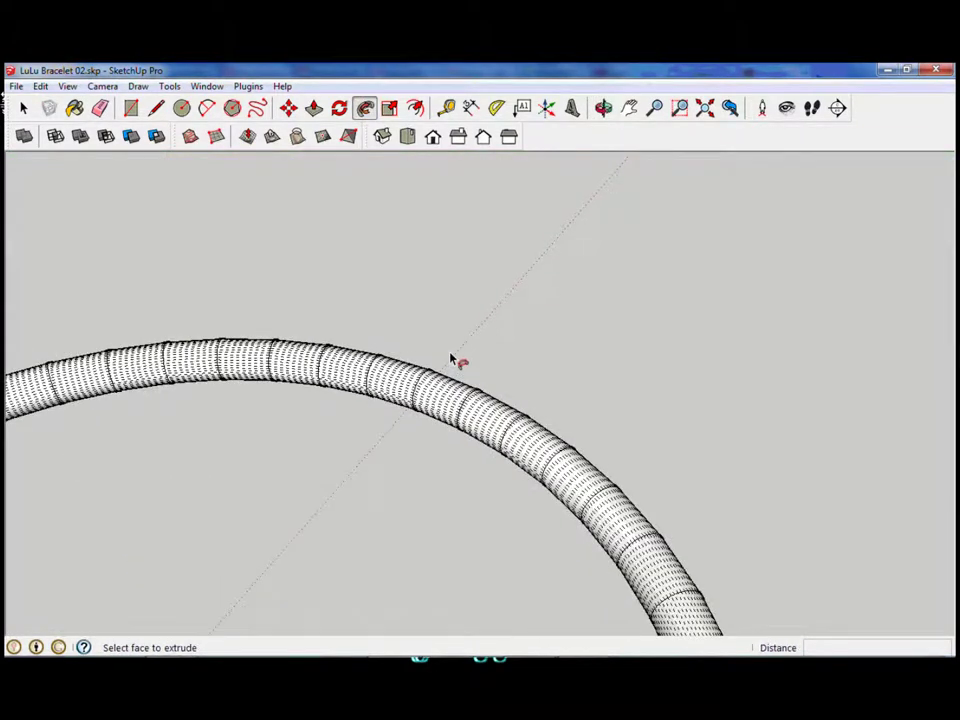
{"action": "left_click", "coordinate": [23, 107]}
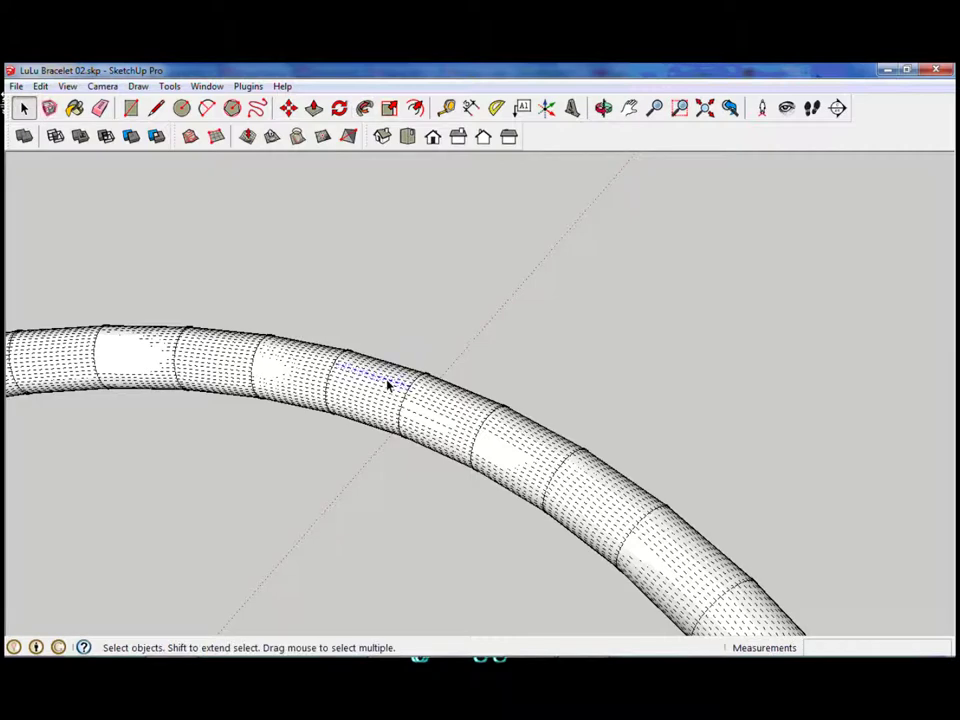
{"action": "triple_click", "coordinate": [388, 385]}
{"action": "mouse_move", "coordinate": [368, 466]}
{"action": "middle_mouse_down"}
{"action": "mouse_move", "coordinate": [497, 503]}
{"action": "mouse_move", "coordinate": [417, 377]}
{"action": "middle_mouse_up"}
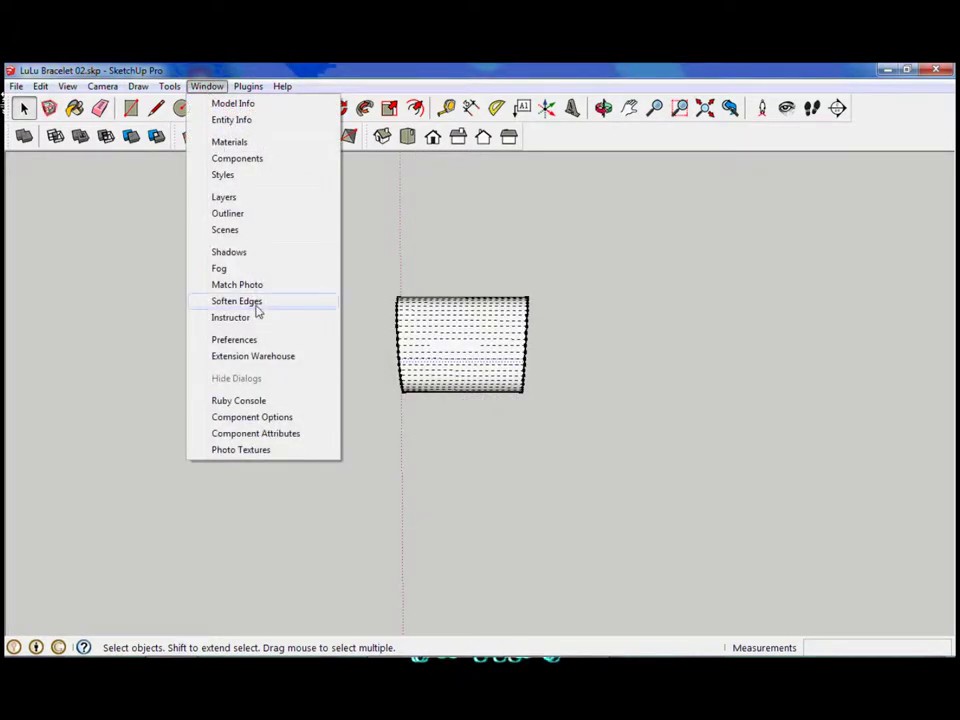
Uncheck Smooth normals for the whole ring in Soften Edges, then view it end-on
{"action": "left_click", "coordinate": [257, 305]}
{"action": "triple_click", "coordinate": [437, 330]}
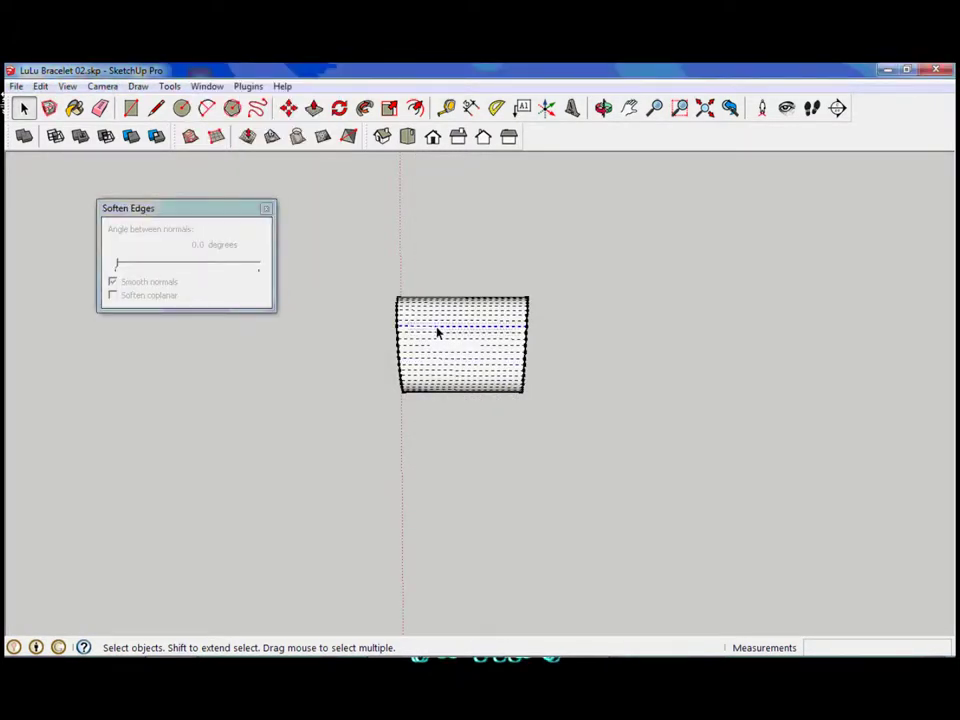
{"action": "left_click", "coordinate": [112, 282]}
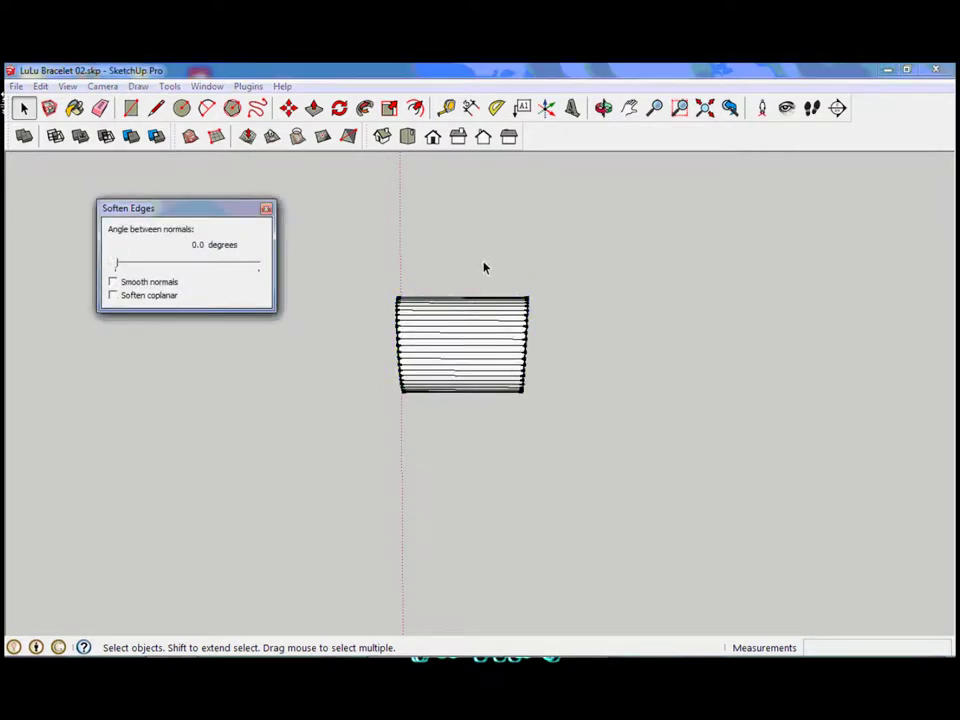
{"action": "left_click", "coordinate": [538, 390]}
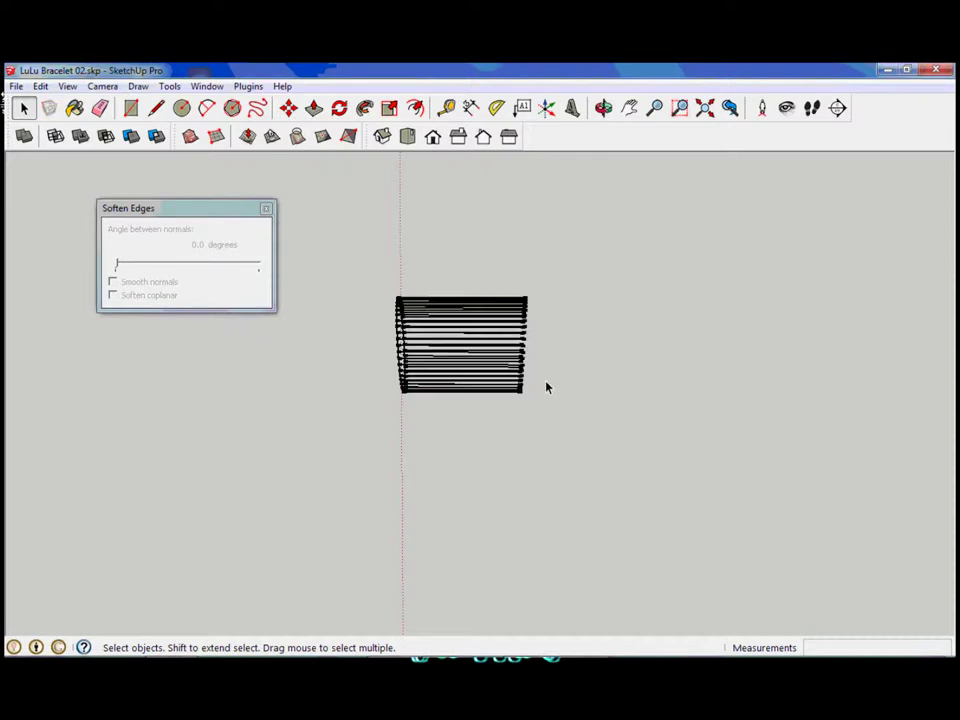
{"action": "middle_click_drag", "start_coordinate": [546, 387], "coordinate": [351, 236]}
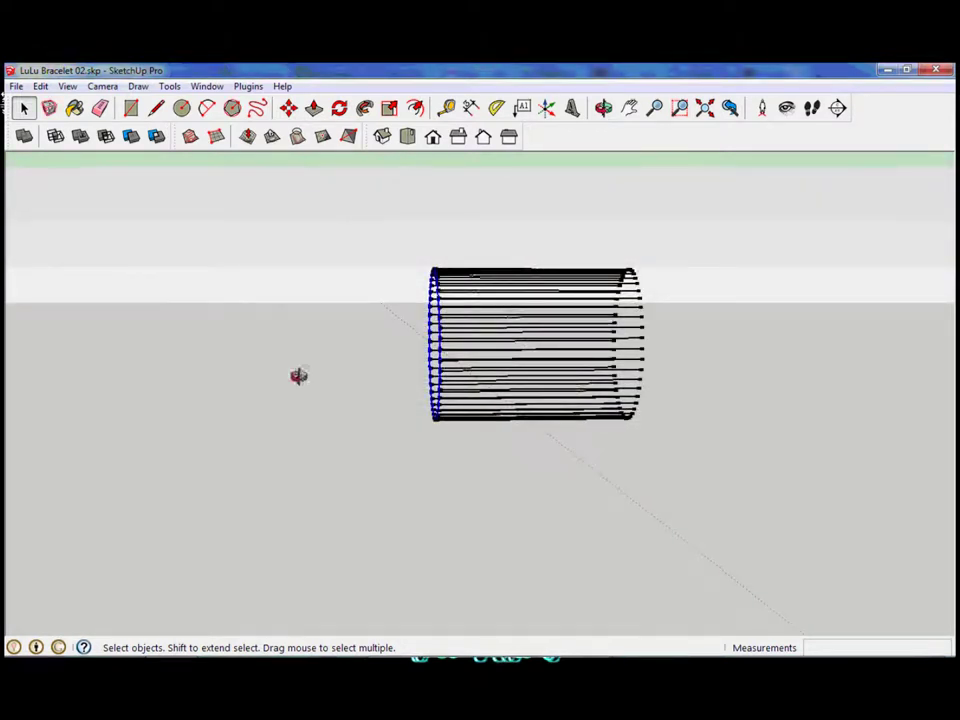
{"action": "mouse_move", "coordinate": [300, 377]}
{"action": "middle_mouse_down"}
{"action": "mouse_move", "coordinate": [736, 367]}
{"action": "mouse_move", "coordinate": [495, 349]}
{"action": "mouse_move", "coordinate": [506, 356]}
{"action": "middle_mouse_up"}
{"action": "left_click", "coordinate": [339, 107]}
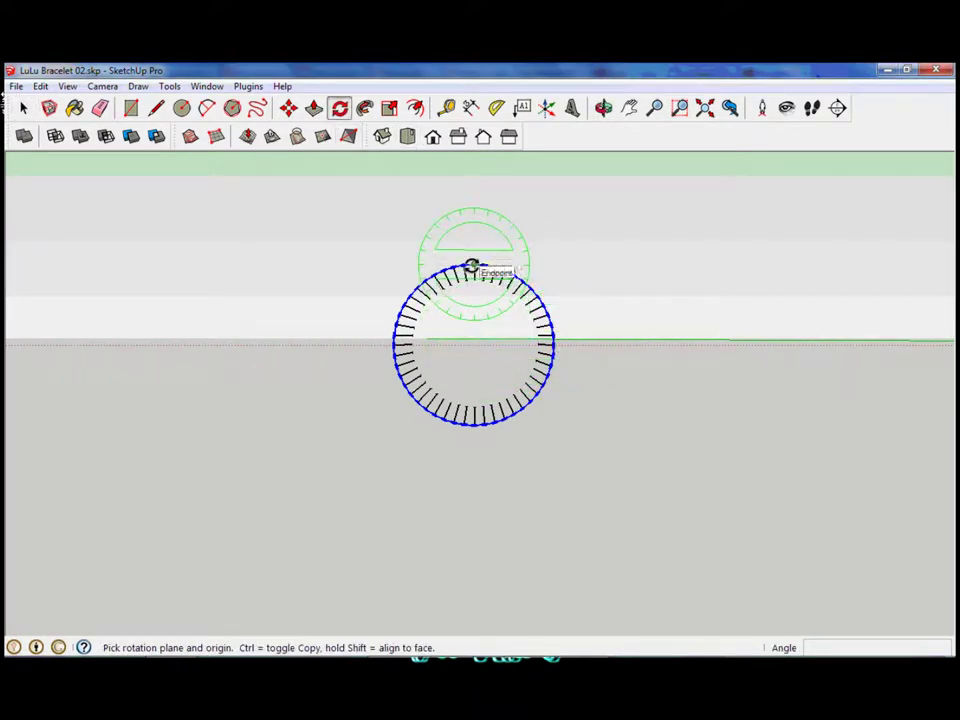
Rotate the tube section 15 degrees about the ring's centre from the red axis
{"action": "left_click", "coordinate": [474, 345]}
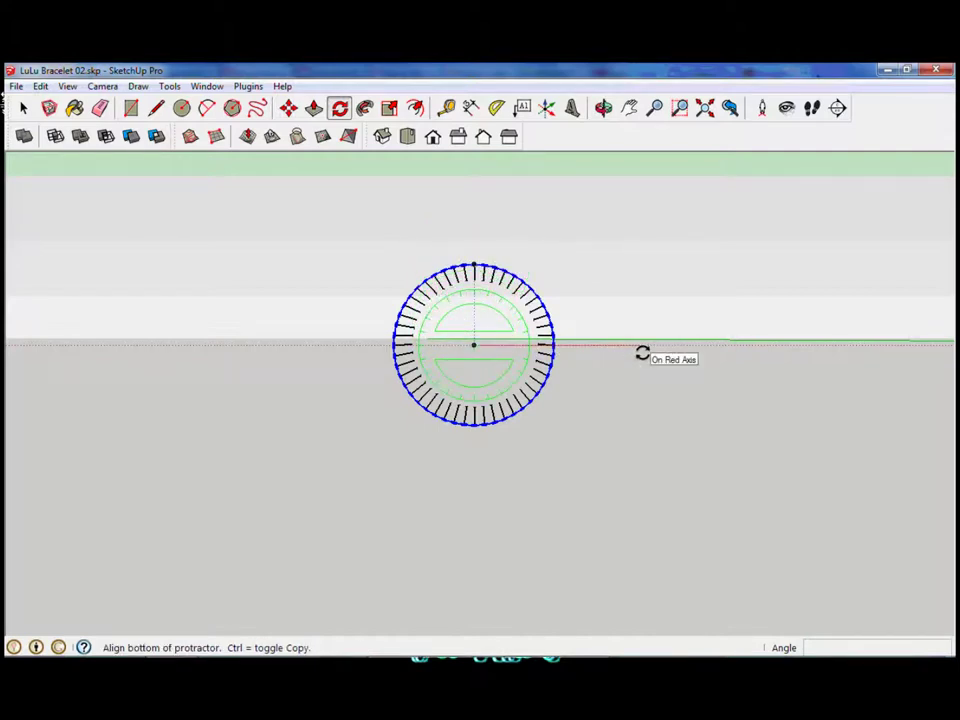
{"action": "left_click", "coordinate": [641, 348]}
{"action": "type", "text": "15"}
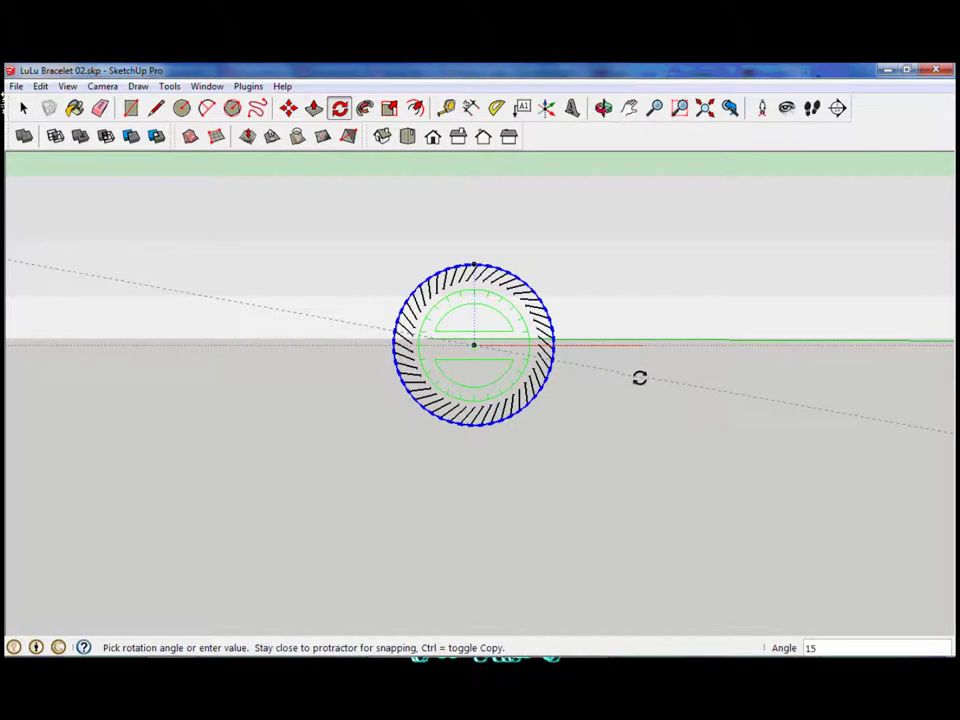
{"action": "left_click", "coordinate": [639, 377]}
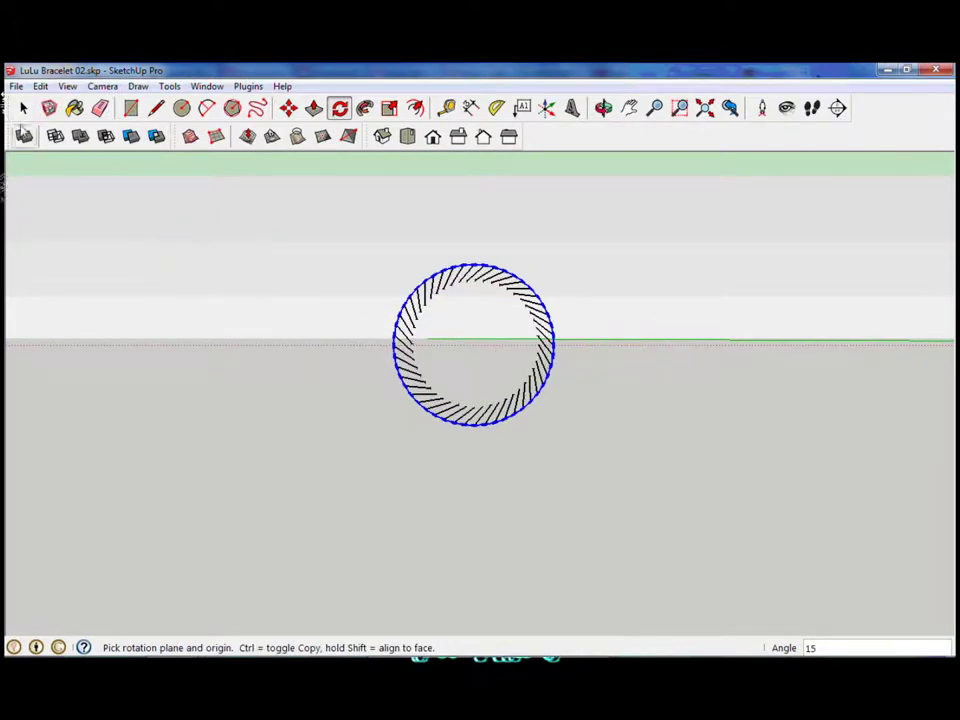
{"action": "key", "text": "space"}
Deselect the section and orbit to see its criss-crossed edges side-on
{"action": "left_click", "coordinate": [290, 284]}
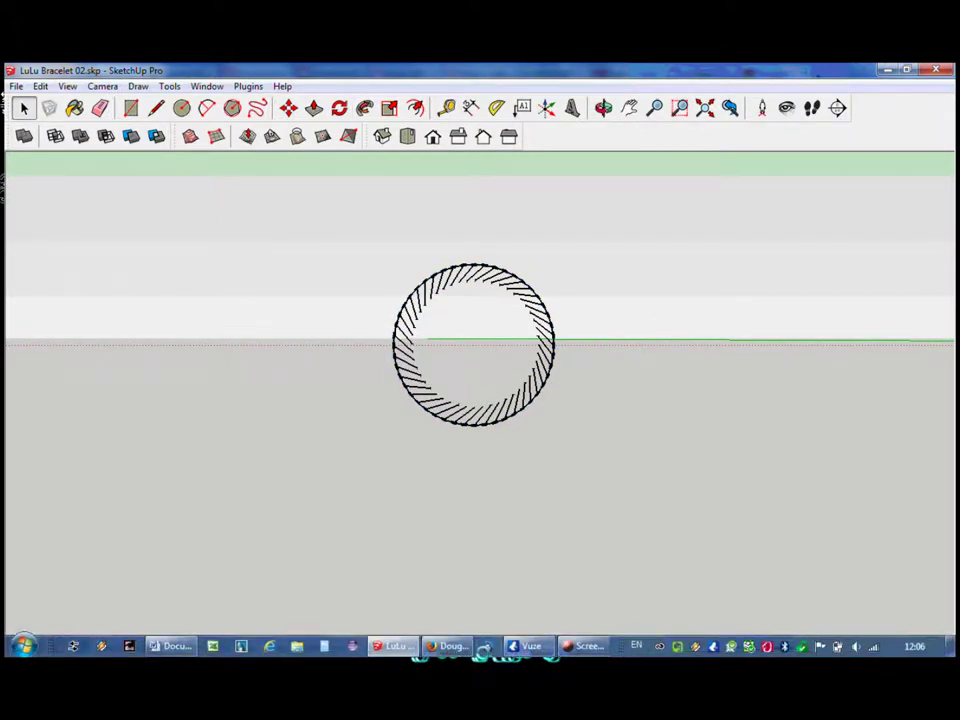
{"action": "key", "text": "super+Down"}
{"action": "key", "text": "o"}
{"action": "mouse_move", "coordinate": [479, 324]}
{"action": "left_mouse_down"}
{"action": "mouse_move", "coordinate": [396, 304]}
{"action": "mouse_move", "coordinate": [314, 304]}
{"action": "left_mouse_up"}
{"action": "key", "text": "space"}
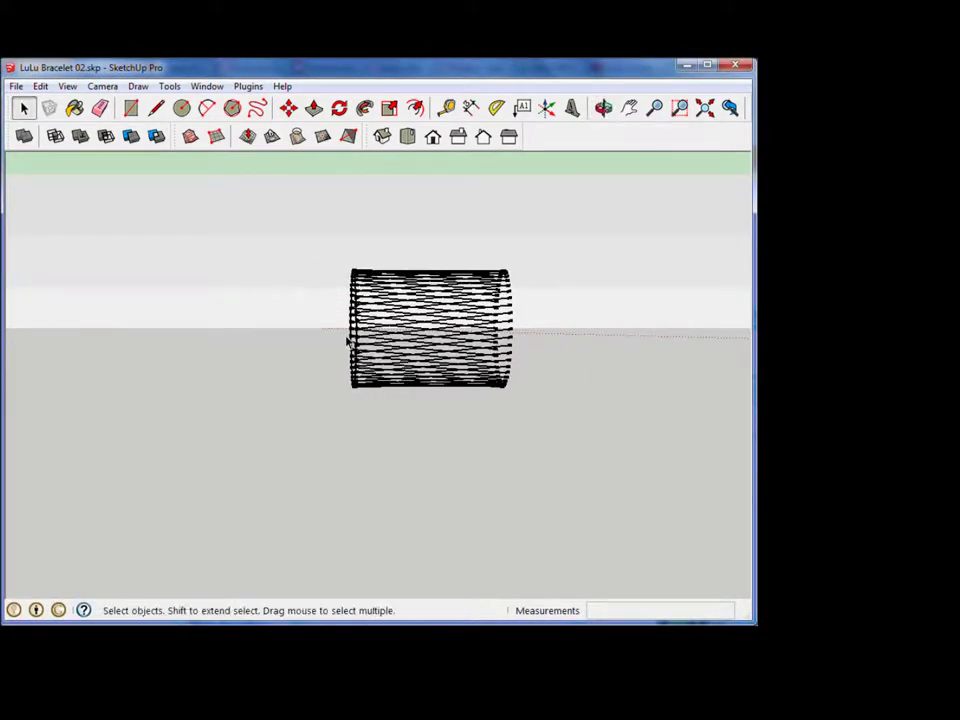
Tilt the profile piece about 6.5° around the ground disc's centre
{"action": "mouse_move", "coordinate": [390, 443]}
{"action": "middle_mouse_down"}
{"action": "mouse_move", "coordinate": [420, 270]}
{"action": "mouse_move", "coordinate": [421, 408]}
{"action": "mouse_move", "coordinate": [470, 385]}
{"action": "mouse_move", "coordinate": [480, 440]}
{"action": "middle_mouse_up"}
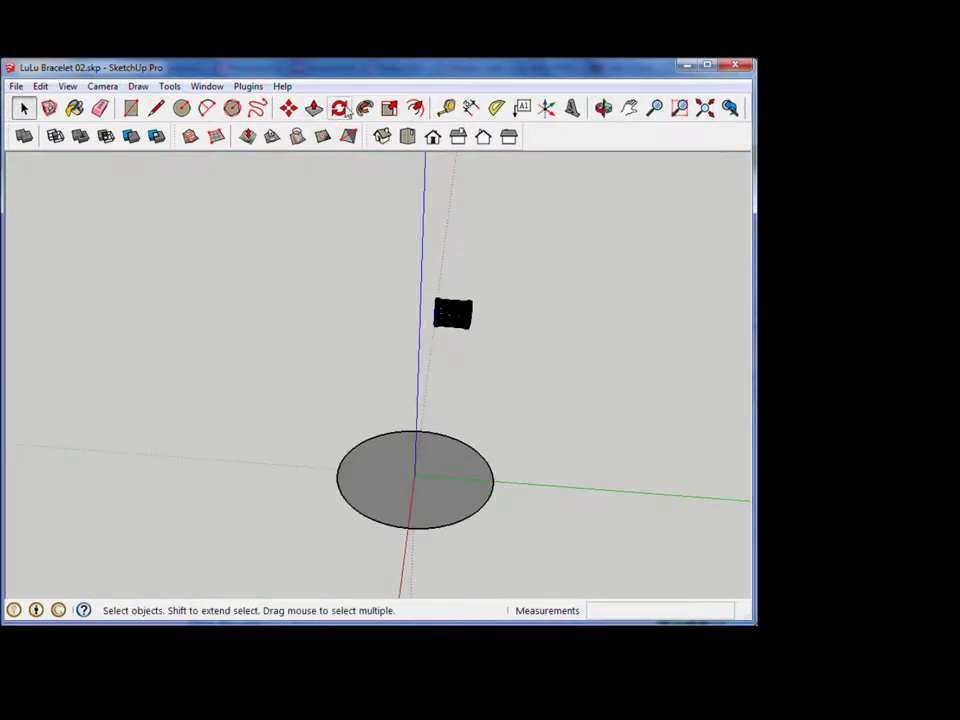
{"action": "left_click", "coordinate": [339, 108]}
{"action": "left_click_drag", "start_coordinate": [414, 476], "coordinate": [441, 255]}
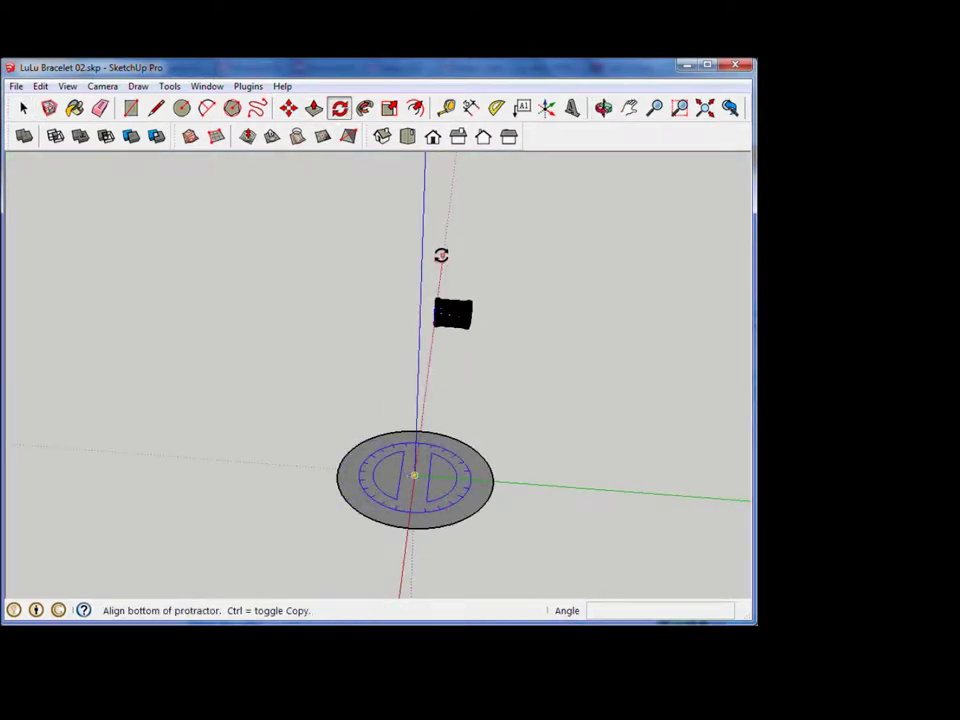
{"action": "left_click", "coordinate": [441, 255]}
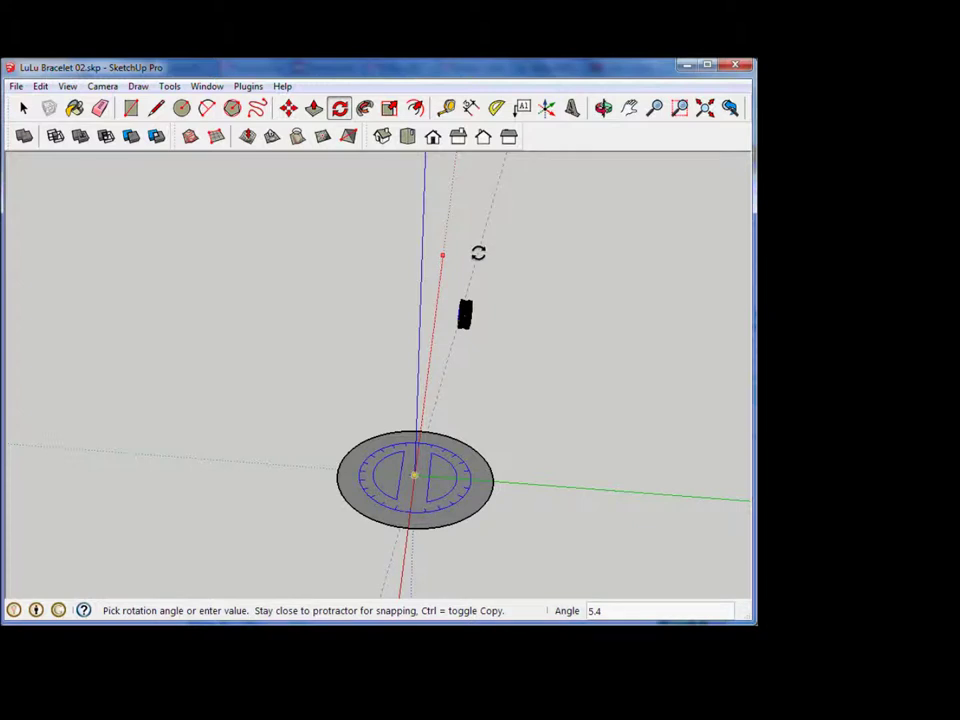
{"action": "left_click", "coordinate": [478, 253]}
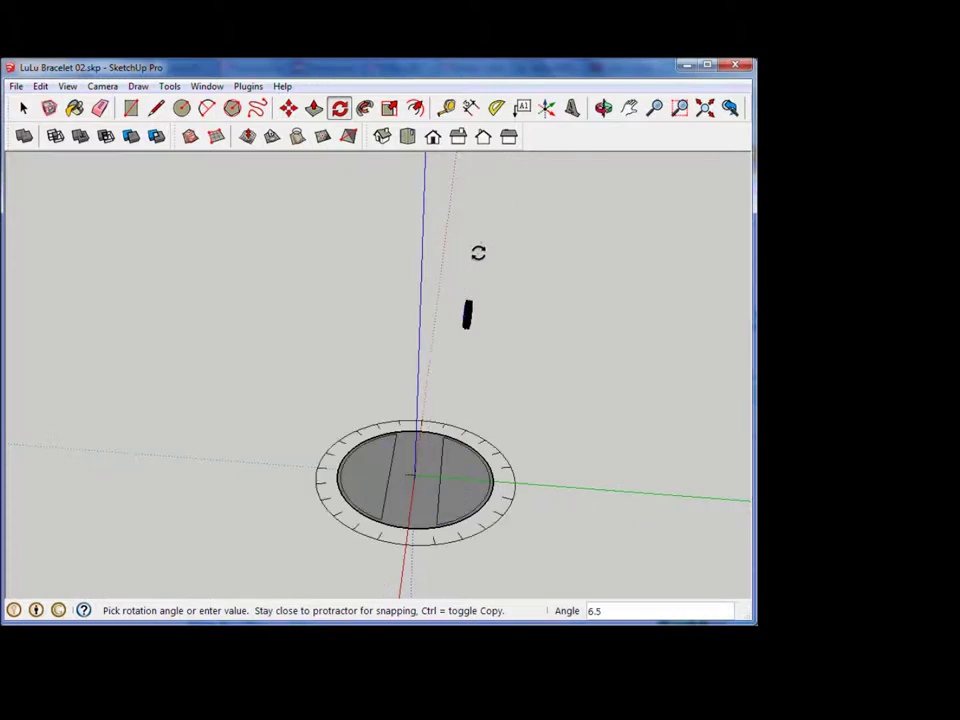
Orbit around to inspect the tilted piece, then clear the selection
{"action": "middle_click_drag", "start_coordinate": [458, 289], "coordinate": [467, 140]}
{"action": "scroll", "coordinate": [465, 171], "scroll_direction": "up", "scroll_amount": 3}
{"action": "scroll", "coordinate": [465, 171], "scroll_direction": "up", "scroll_amount": 3}
{"action": "mouse_move", "coordinate": [466, 282]}
{"action": "middle_mouse_down"}
{"action": "mouse_move", "coordinate": [579, 264]}
{"action": "mouse_move", "coordinate": [276, 171]}
{"action": "middle_mouse_up"}
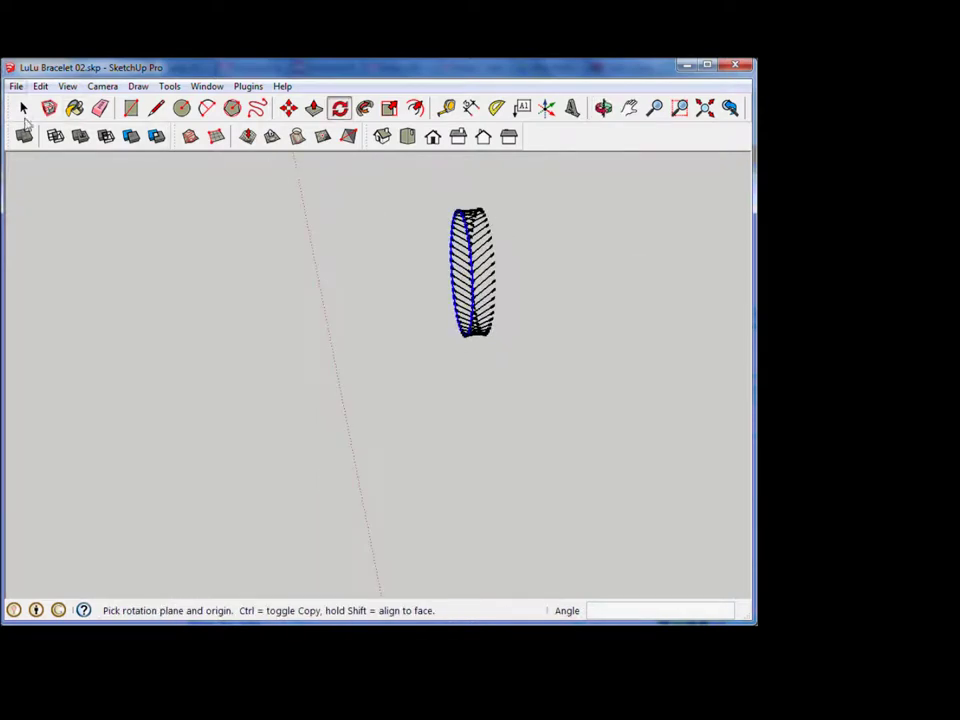
{"action": "key", "text": "space"}
{"action": "left_click", "coordinate": [474, 455]}
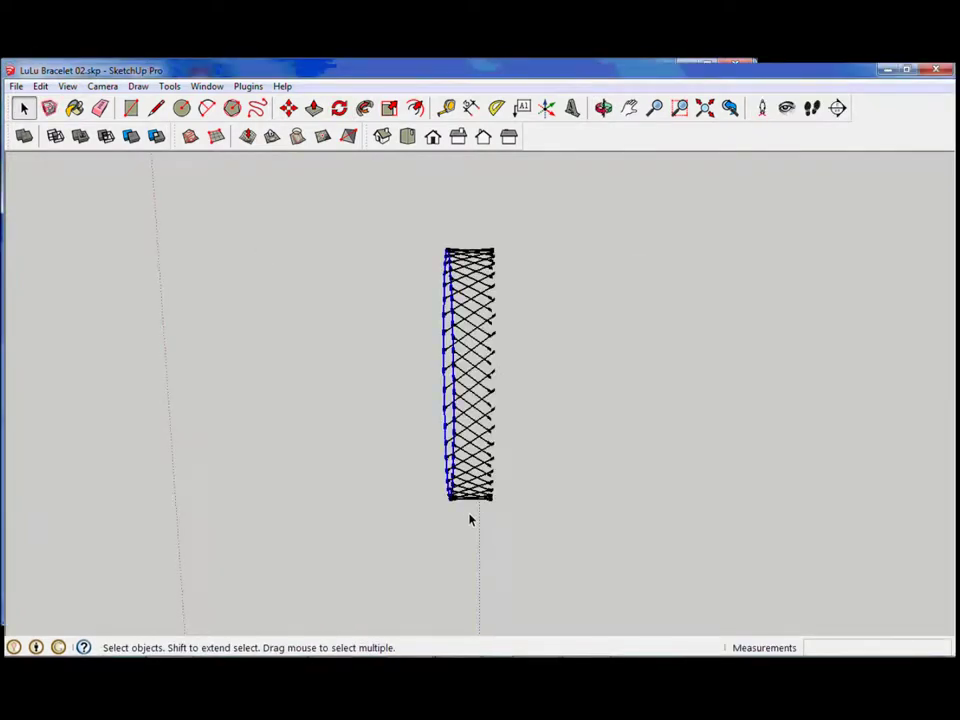
Rotate-copy the piece 1° about the circle centre, arrayed x359 into a full ring
{"action": "left_click", "coordinate": [470, 519]}
{"action": "mouse_move", "coordinate": [470, 519]}
{"action": "middle_mouse_down"}
{"action": "mouse_move", "coordinate": [519, 289]}
{"action": "mouse_move", "coordinate": [435, 253]}
{"action": "mouse_move", "coordinate": [444, 253]}
{"action": "mouse_move", "coordinate": [445, 291]}
{"action": "mouse_move", "coordinate": [557, 504]}
{"action": "mouse_move", "coordinate": [503, 246]}
{"action": "mouse_move", "coordinate": [520, 536]}
{"action": "middle_mouse_up"}
{"action": "left_click", "coordinate": [339, 108]}
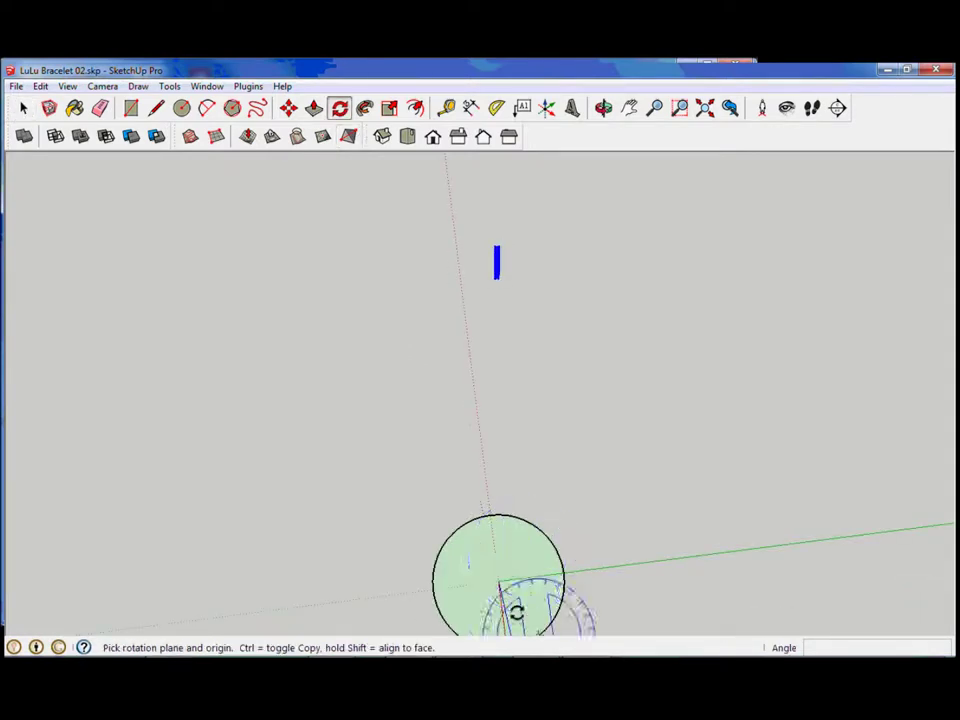
{"action": "left_click", "coordinate": [499, 581]}
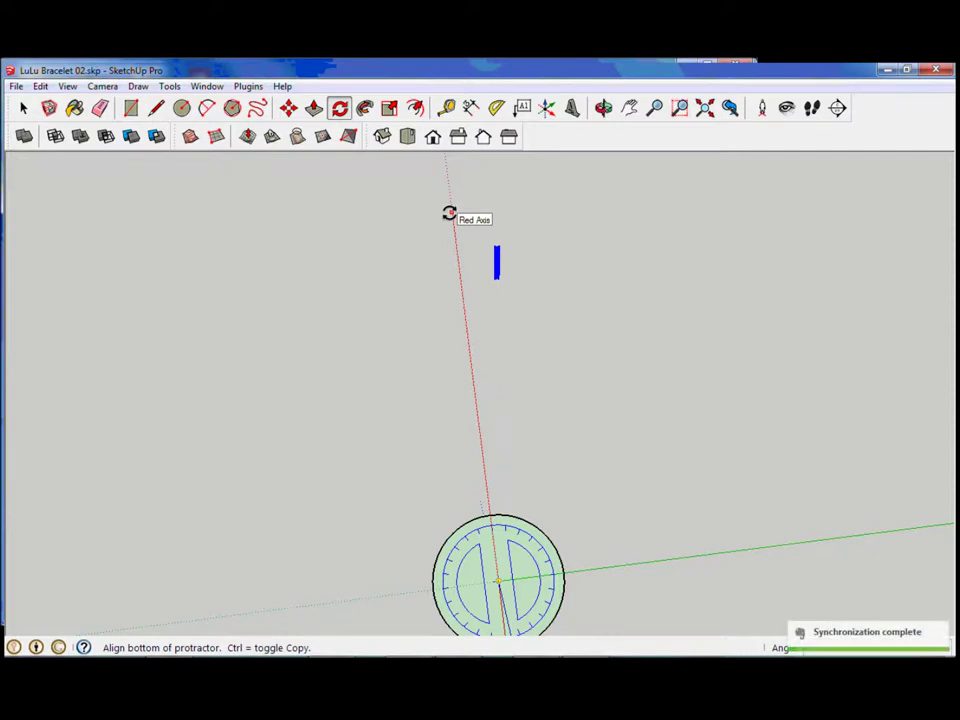
{"action": "left_click", "coordinate": [450, 213]}
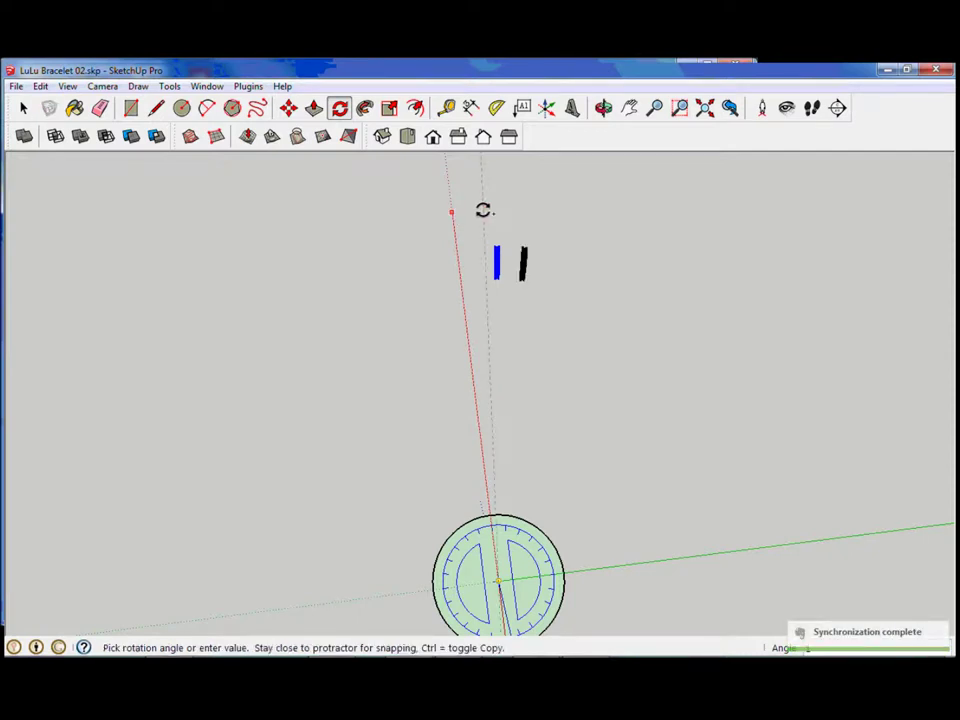
{"action": "type", "text": "1"}
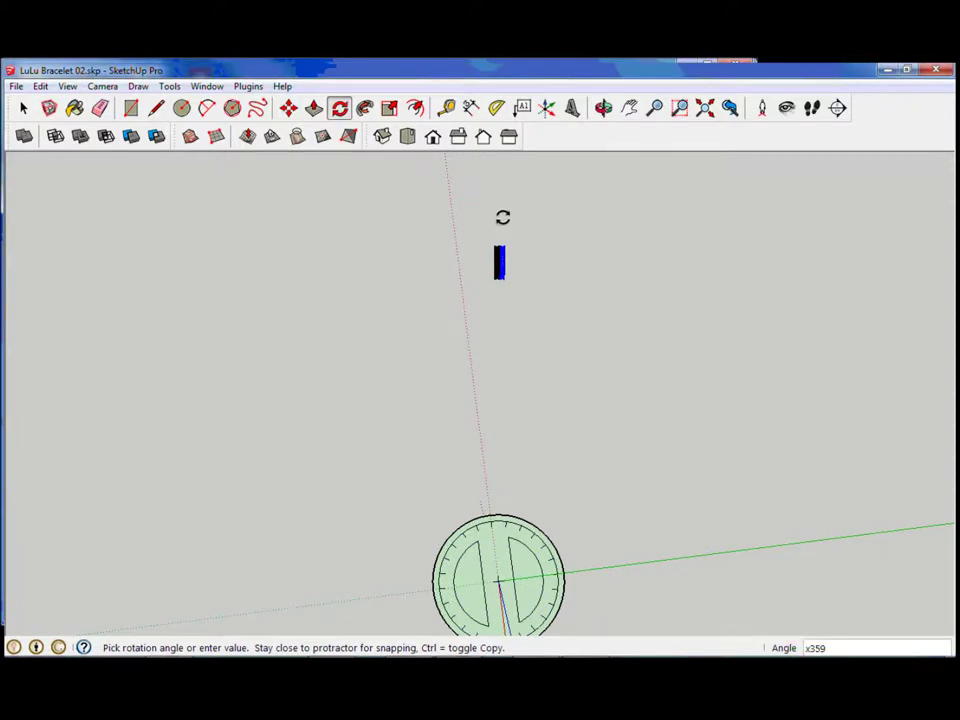
{"action": "key", "text": "Return"}
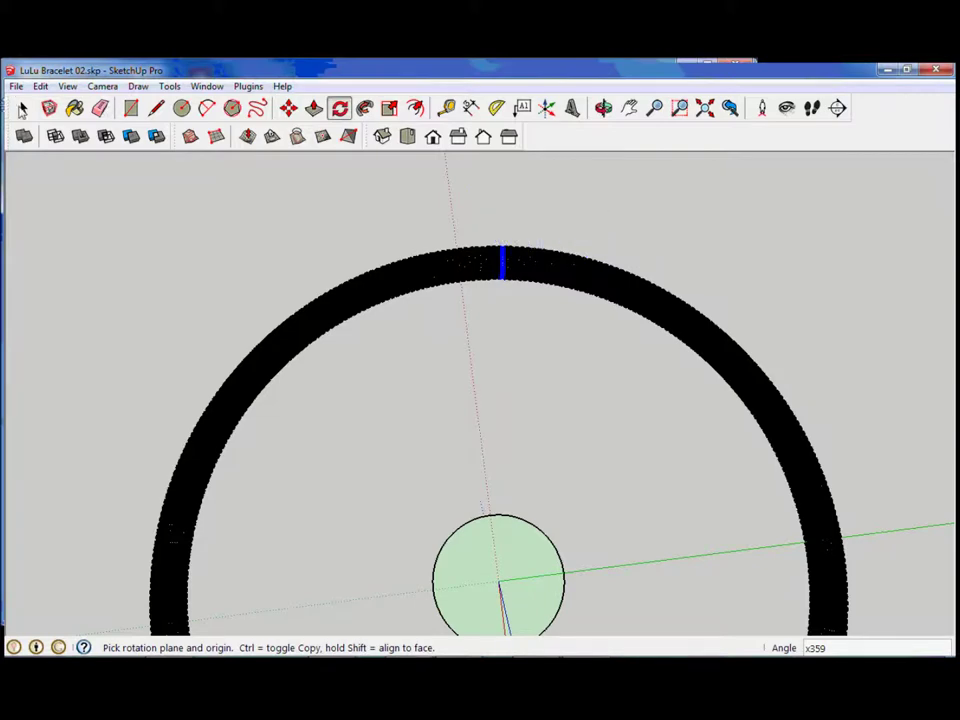
{"action": "key", "text": "space"}
{"action": "left_click", "coordinate": [563, 218]}
Inspect the netted ring up close and select the entire mesh
{"action": "mouse_move", "coordinate": [563, 218]}
{"action": "middle_mouse_down"}
{"action": "mouse_move", "coordinate": [531, 281]}
{"action": "mouse_move", "coordinate": [521, 251]}
{"action": "mouse_move", "coordinate": [499, 257]}
{"action": "mouse_move", "coordinate": [478, 202]}
{"action": "middle_mouse_up"}
{"action": "scroll", "coordinate": [495, 270], "scroll_direction": "up", "scroll_amount": 2}
{"action": "scroll", "coordinate": [508, 320], "scroll_direction": "up", "scroll_amount": 2}
{"action": "scroll", "coordinate": [521, 377], "scroll_direction": "up", "scroll_amount": 3}
{"action": "scroll", "coordinate": [521, 377], "scroll_direction": "down", "scroll_amount": 2}
{"action": "scroll", "coordinate": [521, 377], "scroll_direction": "down", "scroll_amount": 3}
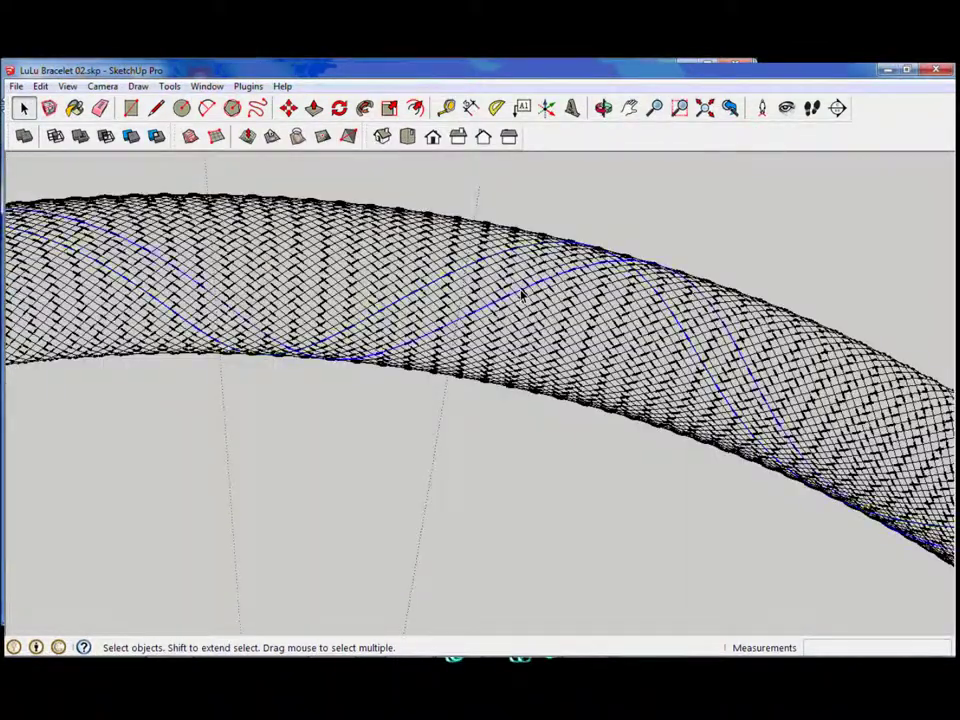
{"action": "triple_click", "coordinate": [521, 295]}
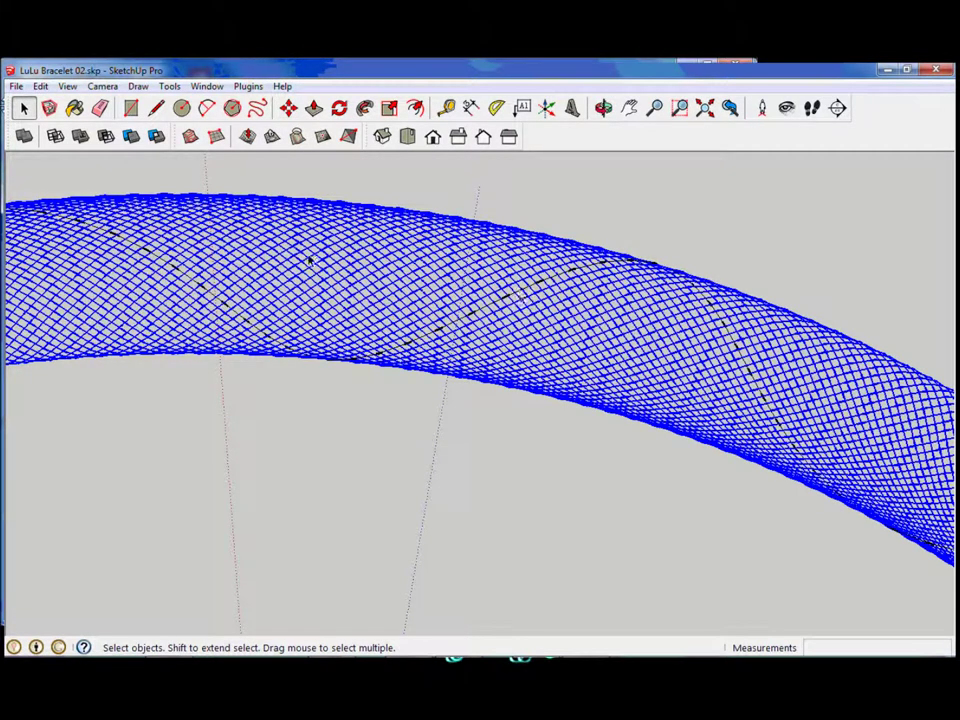
Zoom out and remove the ring, leaving only the wavy circular path
{"action": "scroll", "coordinate": [549, 336], "scroll_direction": "down", "scroll_amount": 2}
{"action": "scroll", "coordinate": [514, 336], "scroll_direction": "down", "scroll_amount": 2}
{"action": "scroll", "coordinate": [504, 315], "scroll_direction": "down", "scroll_amount": 2}
{"action": "scroll", "coordinate": [488, 273], "scroll_direction": "down", "scroll_amount": 2}
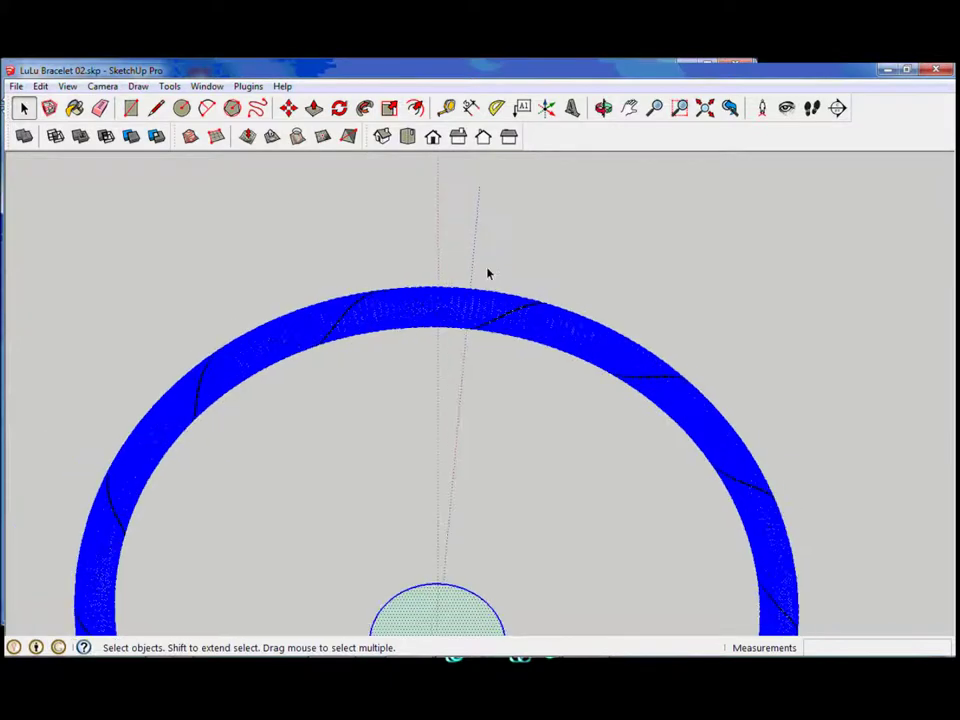
{"action": "scroll", "coordinate": [488, 273], "scroll_direction": "down", "scroll_amount": 2}
{"action": "scroll", "coordinate": [482, 249], "scroll_direction": "down", "scroll_amount": 2}
{"action": "scroll", "coordinate": [482, 259], "scroll_direction": "down", "scroll_amount": 1}
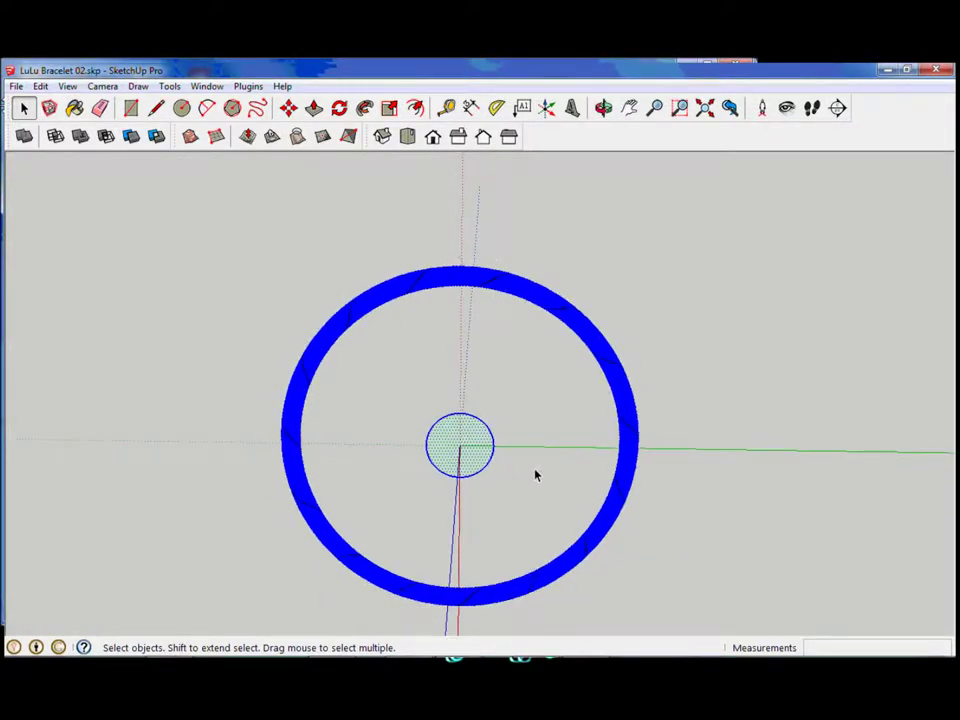
{"action": "scroll", "coordinate": [533, 465], "scroll_direction": "down", "scroll_amount": 1}
{"action": "key", "text": "ctrl+z"}
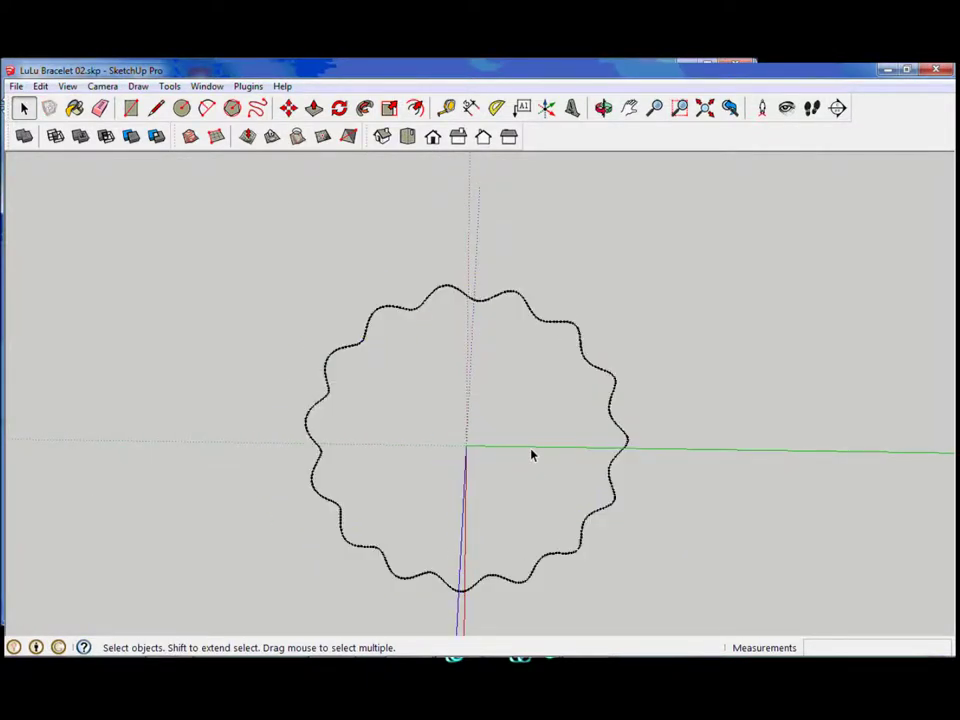
Open CLF Perpendicular Face Tools in the Extension Warehouse and confirm its installation
{"action": "scroll", "coordinate": [488, 290], "scroll_direction": "up", "scroll_amount": 2}
{"action": "mouse_move", "coordinate": [488, 264]}
{"action": "middle_mouse_down"}
{"action": "mouse_move", "coordinate": [604, 420]}
{"action": "mouse_move", "coordinate": [681, 572]}
{"action": "mouse_move", "coordinate": [420, 381]}
{"action": "mouse_move", "coordinate": [513, 462]}
{"action": "mouse_move", "coordinate": [555, 369]}
{"action": "mouse_move", "coordinate": [542, 386]}
{"action": "mouse_move", "coordinate": [613, 459]}
{"action": "mouse_move", "coordinate": [466, 484]}
{"action": "middle_mouse_up"}
{"action": "scroll", "coordinate": [466, 484], "scroll_direction": "up", "scroll_amount": 3}
{"action": "scroll", "coordinate": [497, 480], "scroll_direction": "up", "scroll_amount": 2}
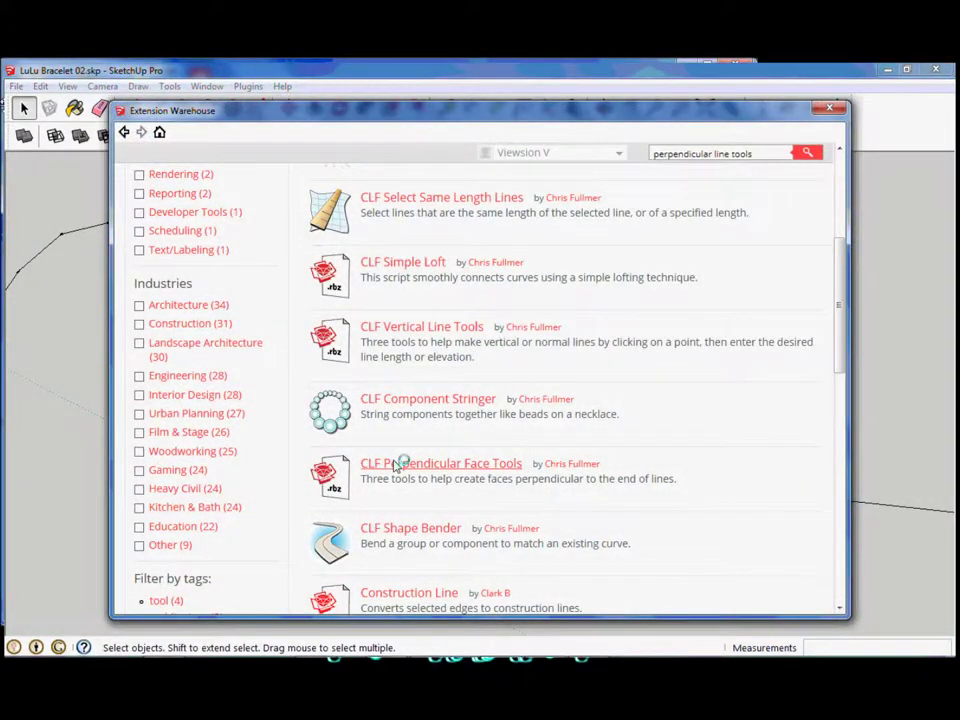
{"action": "left_click", "coordinate": [398, 465]}
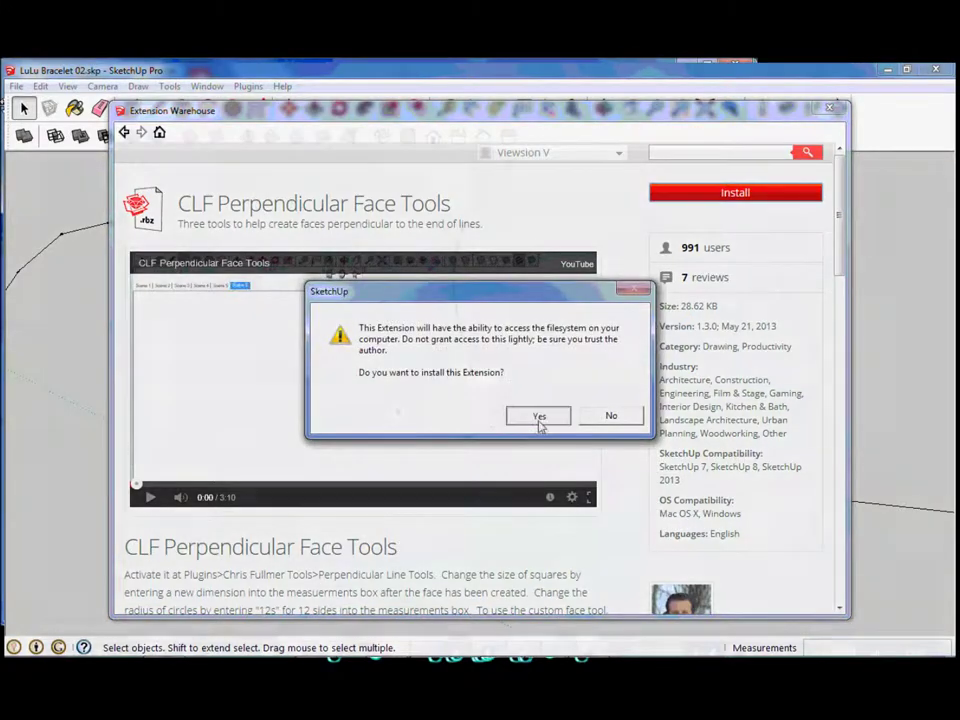
{"action": "left_click", "coordinate": [538, 418]}
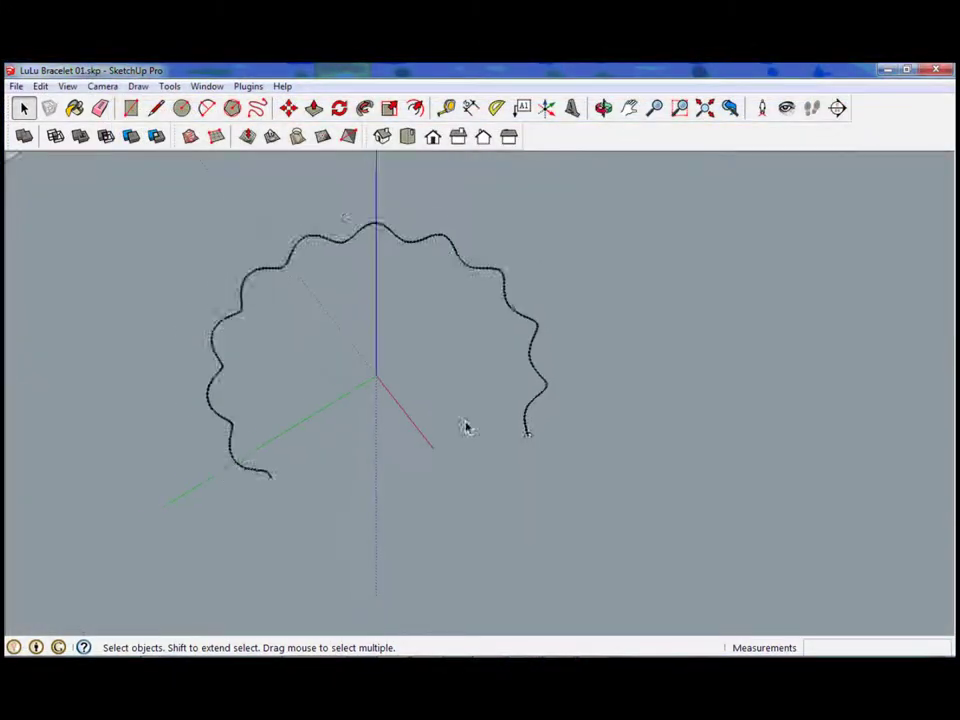
Orbit out to the wavy curve and delete the large grey ground face
{"action": "scroll", "coordinate": [446, 334], "scroll_direction": "down", "scroll_amount": 3}
{"action": "scroll", "coordinate": [495, 375], "scroll_direction": "up", "scroll_amount": 2}
{"action": "middle_click_drag", "start_coordinate": [491, 398], "coordinate": [539, 405]}
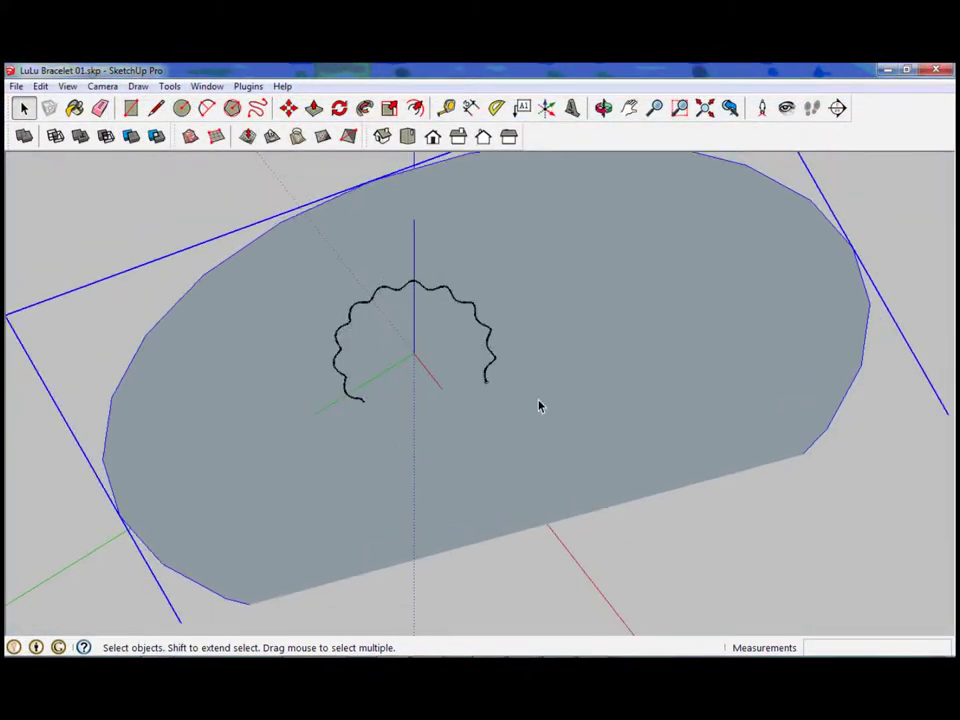
{"action": "scroll", "coordinate": [539, 405], "scroll_direction": "down", "scroll_amount": 2}
{"action": "scroll", "coordinate": [512, 388], "scroll_direction": "up", "scroll_amount": 2}
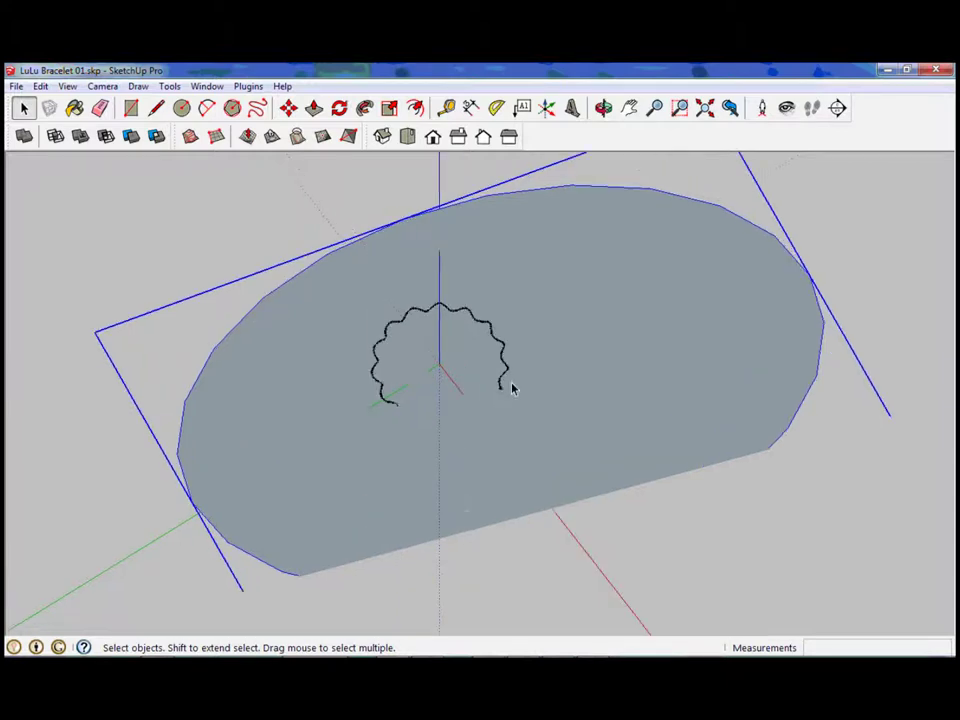
{"action": "key", "text": "Delete"}
Follow Me the circle face along the wavy curve and orbit to inspect the tube
{"action": "scroll", "coordinate": [502, 404], "scroll_direction": "up", "scroll_amount": 3}
{"action": "scroll", "coordinate": [503, 392], "scroll_direction": "up", "scroll_amount": 3}
{"action": "scroll", "coordinate": [497, 407], "scroll_direction": "up", "scroll_amount": 2}
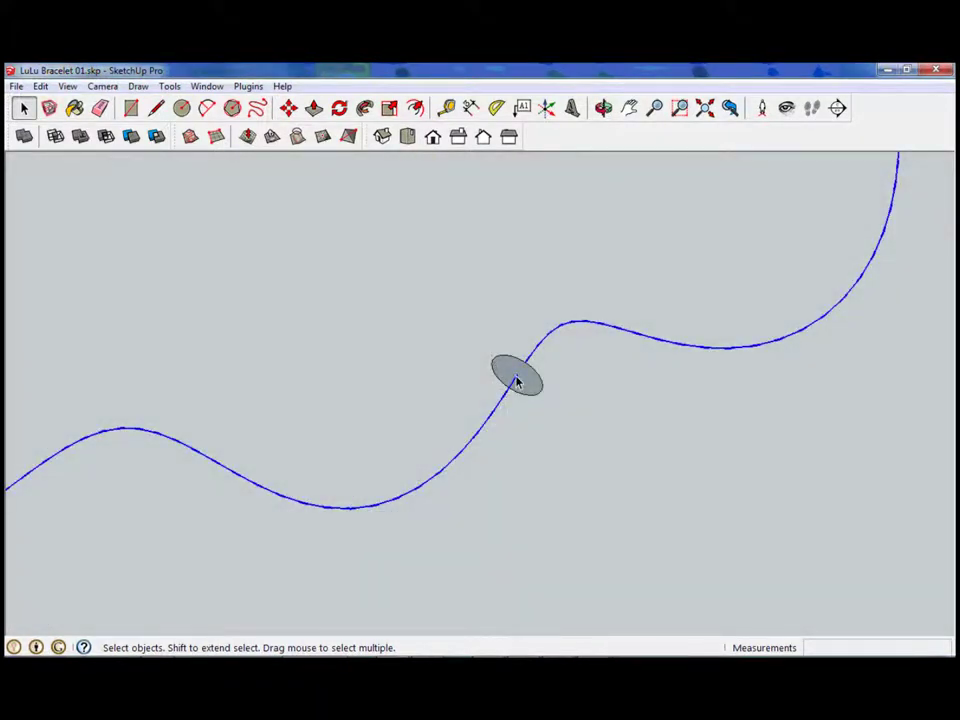
{"action": "left_click", "coordinate": [365, 108]}
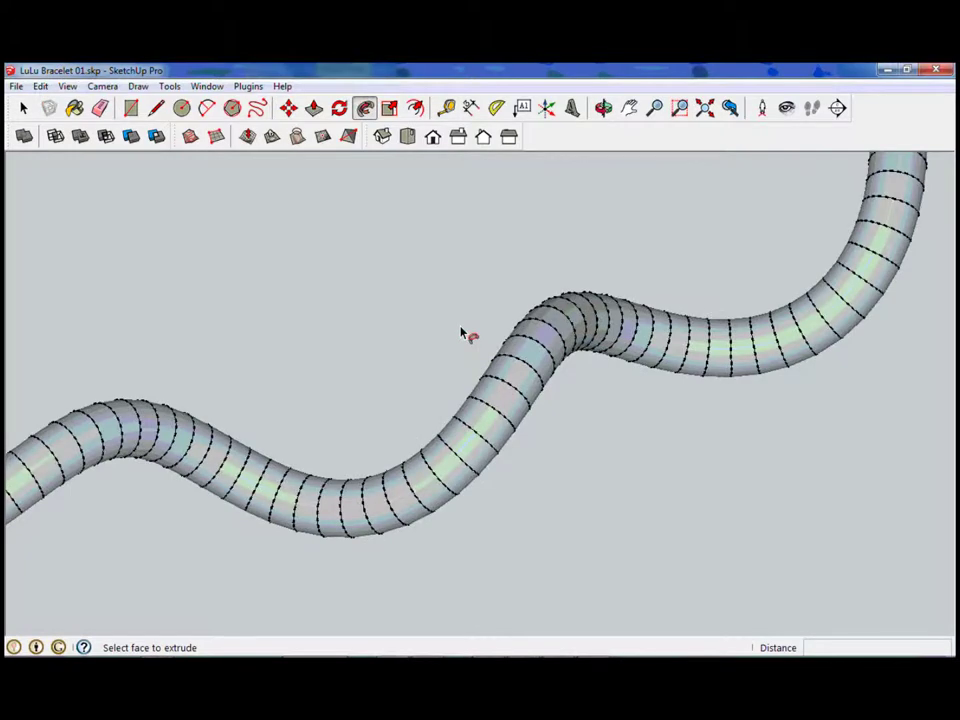
{"action": "mouse_move", "coordinate": [461, 333]}
{"action": "middle_mouse_down"}
{"action": "mouse_move", "coordinate": [764, 200]}
{"action": "mouse_move", "coordinate": [572, 324]}
{"action": "middle_mouse_up"}
Select the entire wavy tube and make it a component named LuLu Bracelet
{"action": "left_click", "coordinate": [24, 107]}
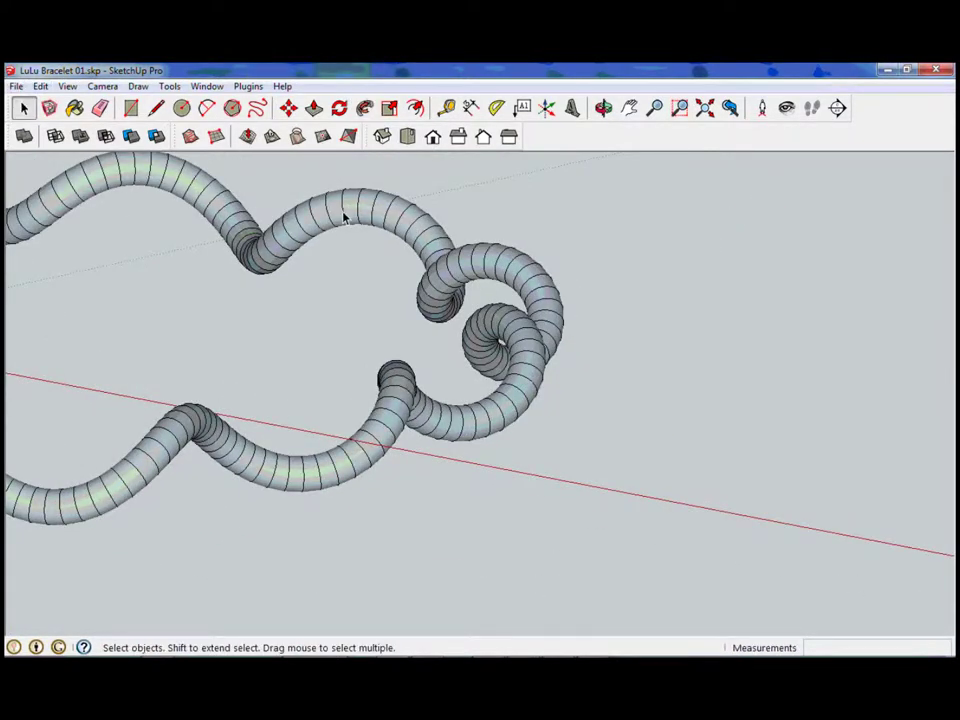
{"action": "triple_click", "coordinate": [345, 218]}
{"action": "right_click", "coordinate": [362, 212]}
{"action": "left_click", "coordinate": [439, 325]}
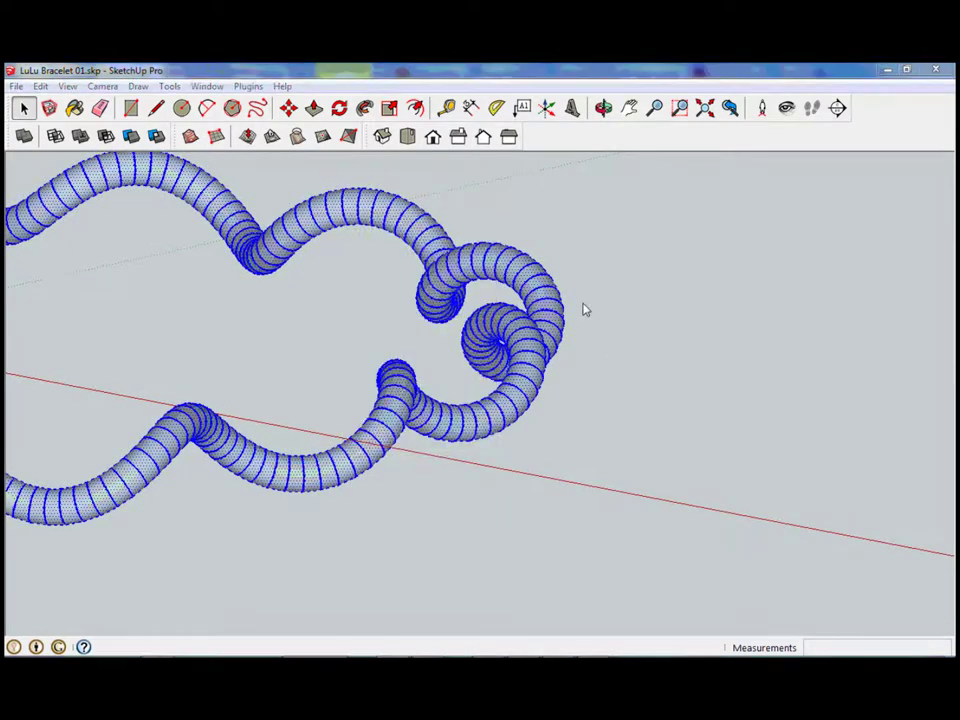
{"action": "type", "text": "LuLu Bracelet"}
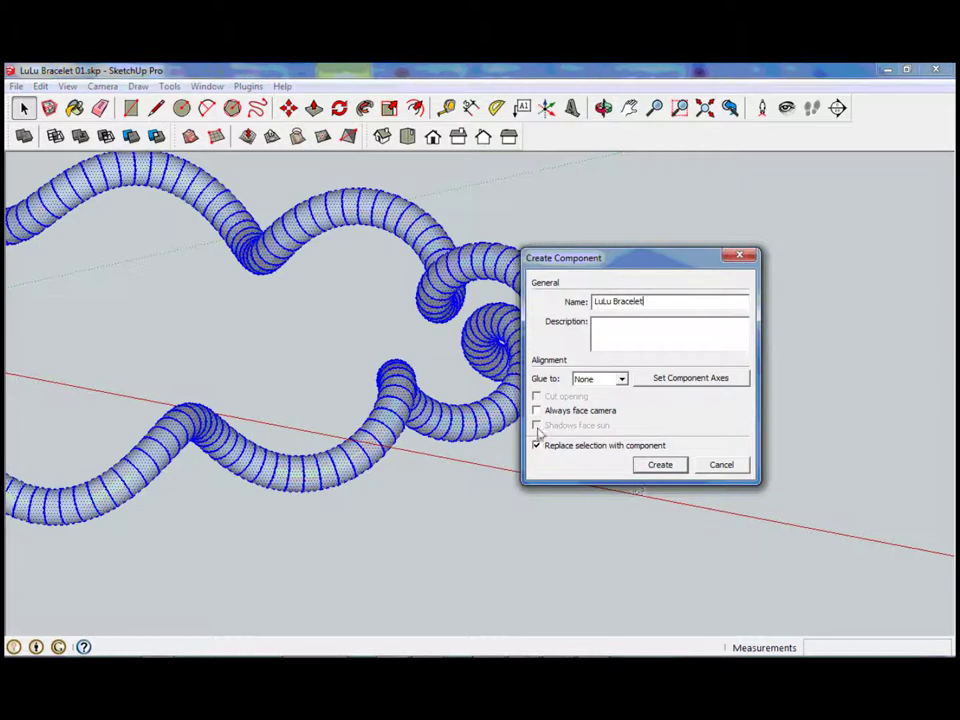
{"action": "left_click", "coordinate": [659, 466]}
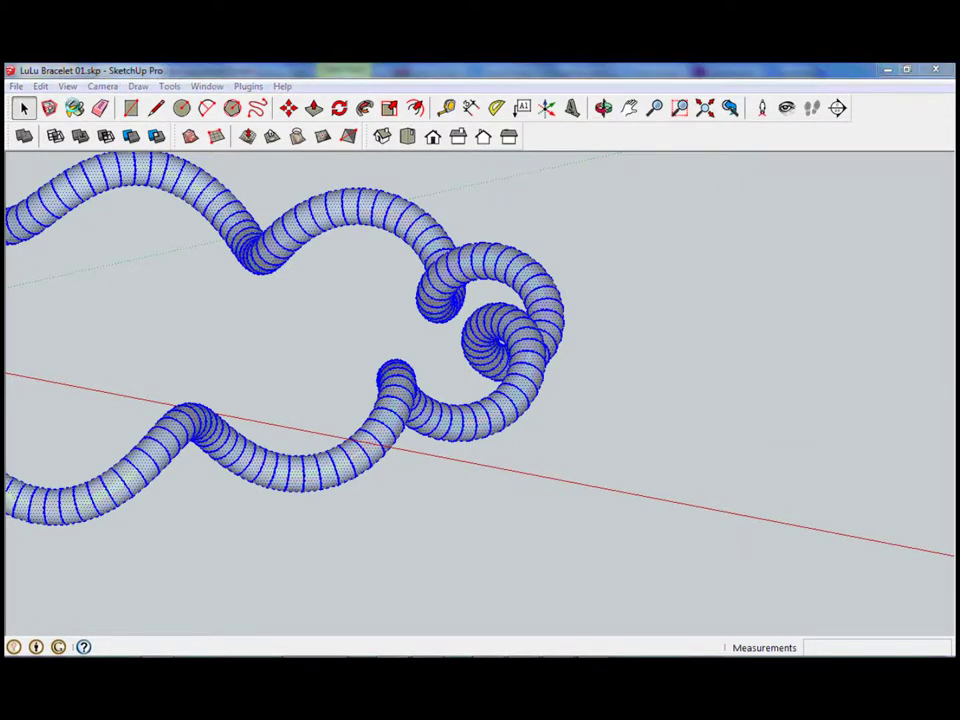
{"action": "key", "text": "b"}
{"action": "scroll", "coordinate": [893, 418], "scroll_direction": "down", "scroll_amount": 3}
Paint the whole tube with the dark blue Color_I18 material
{"action": "left_click", "coordinate": [893, 418]}
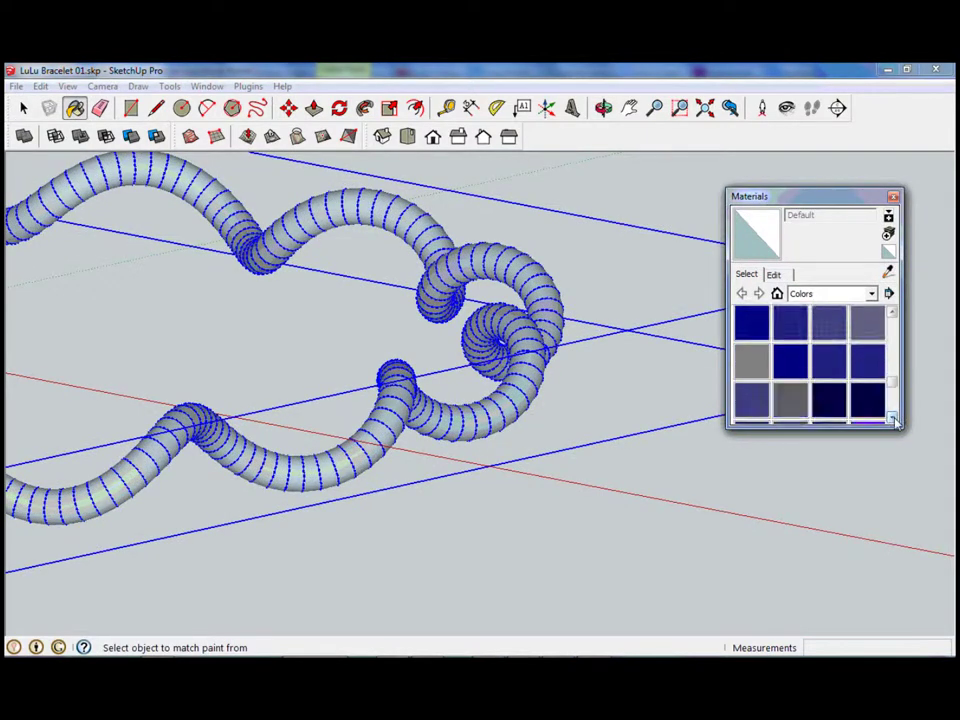
{"action": "left_click", "coordinate": [866, 352]}
{"action": "left_click", "coordinate": [528, 333]}
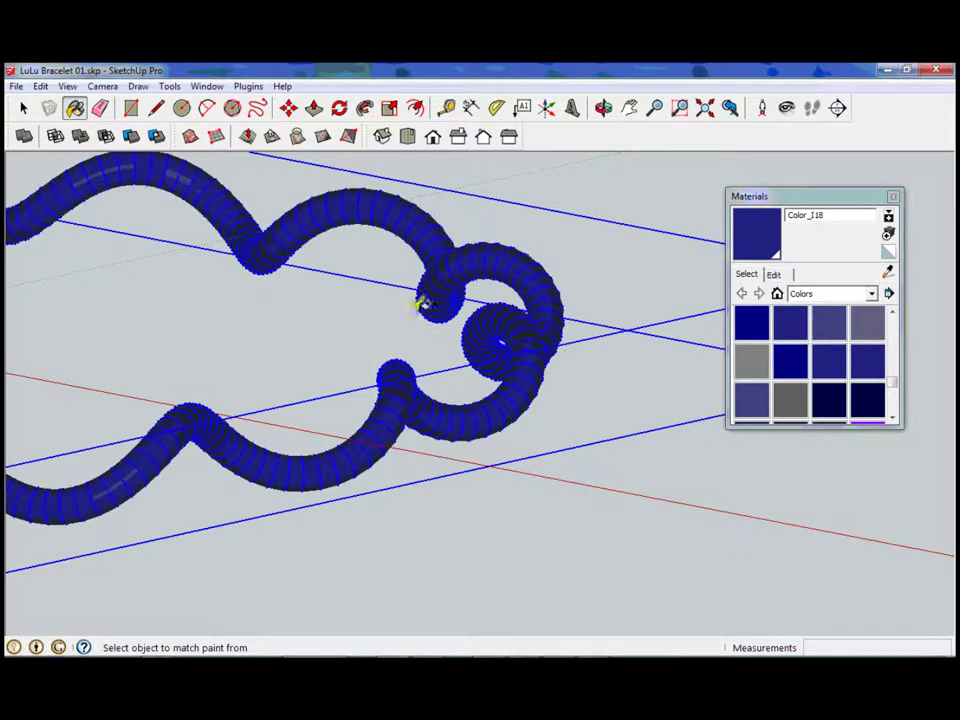
{"action": "left_click", "coordinate": [23, 107]}
{"action": "left_click", "coordinate": [568, 354]}
Select the bracelet from a top view and open its group for editing
{"action": "middle_click_drag", "start_coordinate": [568, 354], "coordinate": [603, 372]}
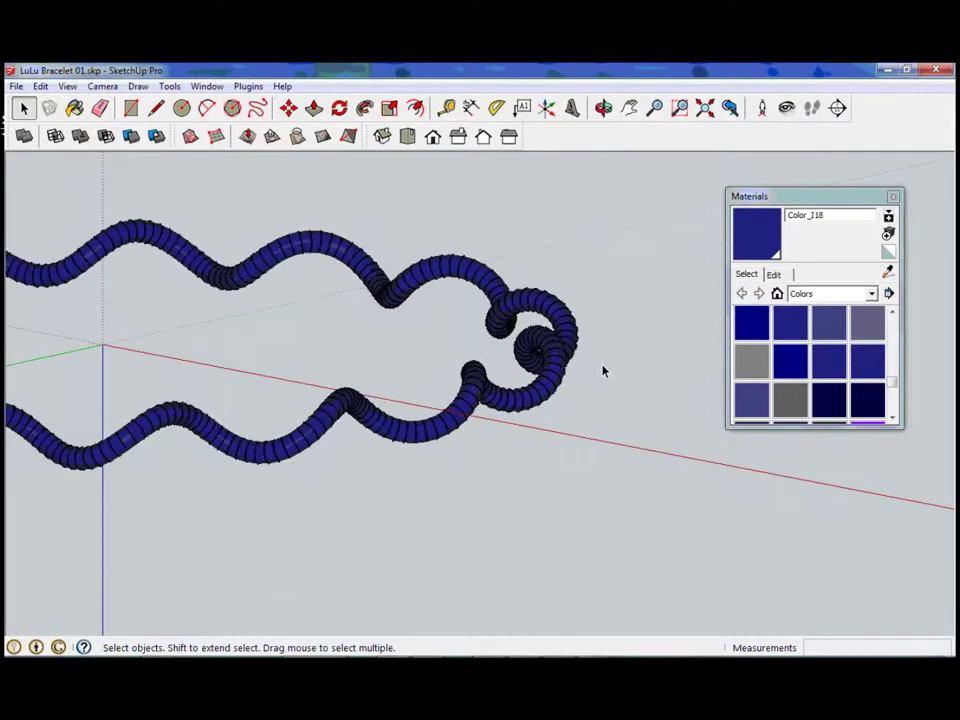
{"action": "scroll", "coordinate": [279, 369], "scroll_direction": "down", "scroll_amount": 5}
{"action": "scroll", "coordinate": [279, 369], "scroll_direction": "down", "scroll_amount": 5}
{"action": "left_click", "coordinate": [75, 107]}
{"action": "left_click", "coordinate": [23, 107]}
{"action": "mouse_move", "coordinate": [274, 279]}
{"action": "middle_mouse_down"}
{"action": "mouse_move", "coordinate": [419, 473]}
{"action": "mouse_move", "coordinate": [363, 321]}
{"action": "middle_mouse_up"}
{"action": "left_click", "coordinate": [403, 281]}
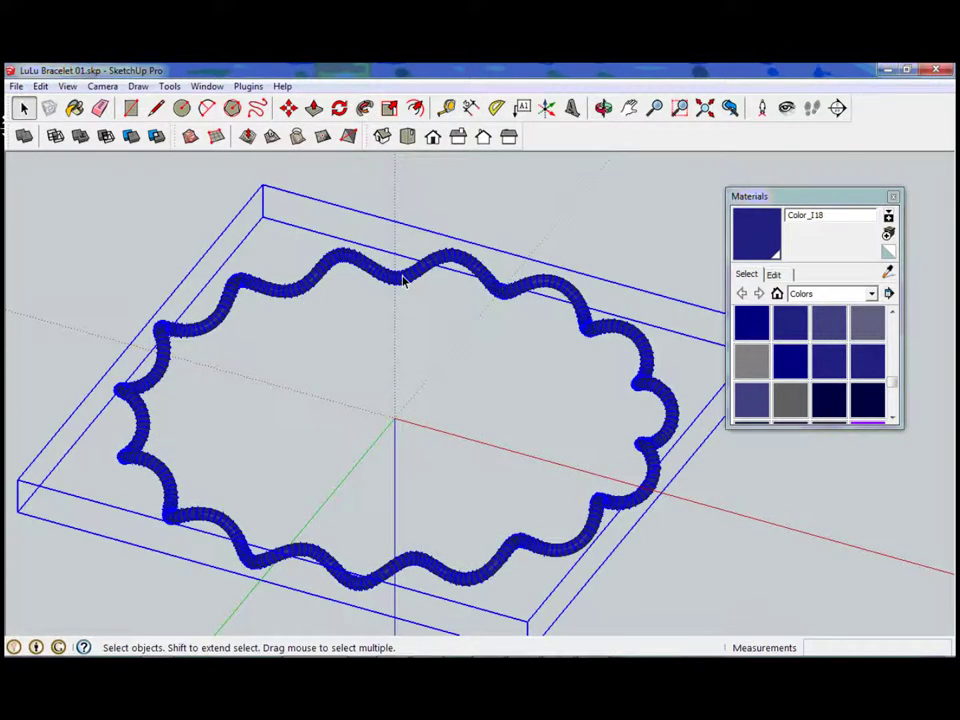
{"action": "double_click", "coordinate": [405, 268]}
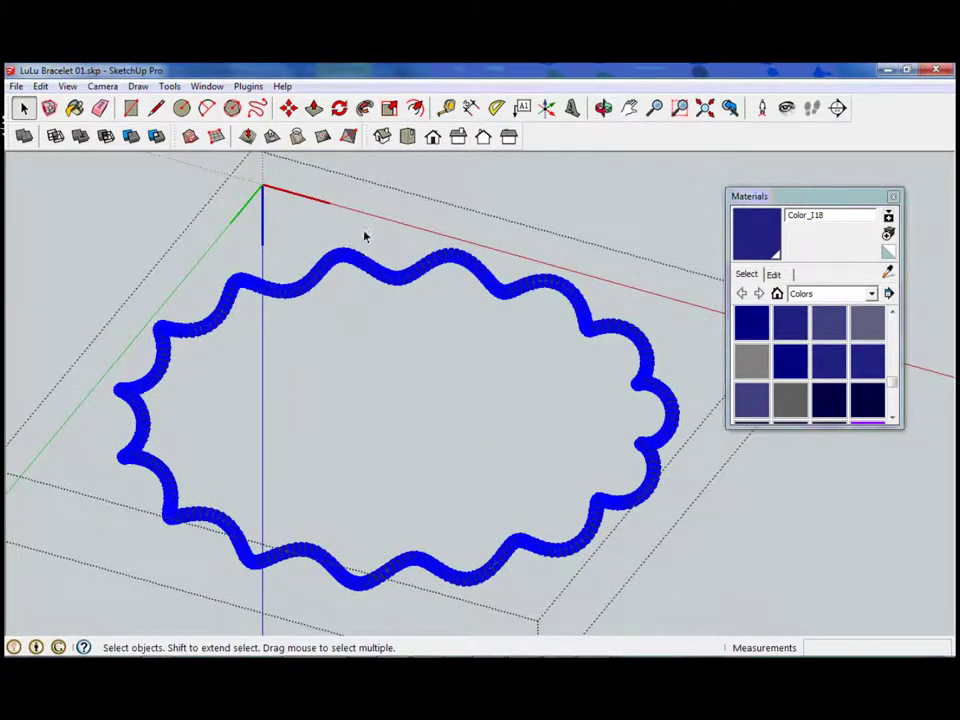
{"action": "scroll", "coordinate": [546, 279], "scroll_direction": "up", "scroll_amount": 3}
{"action": "scroll", "coordinate": [540, 280], "scroll_direction": "up", "scroll_amount": 2}
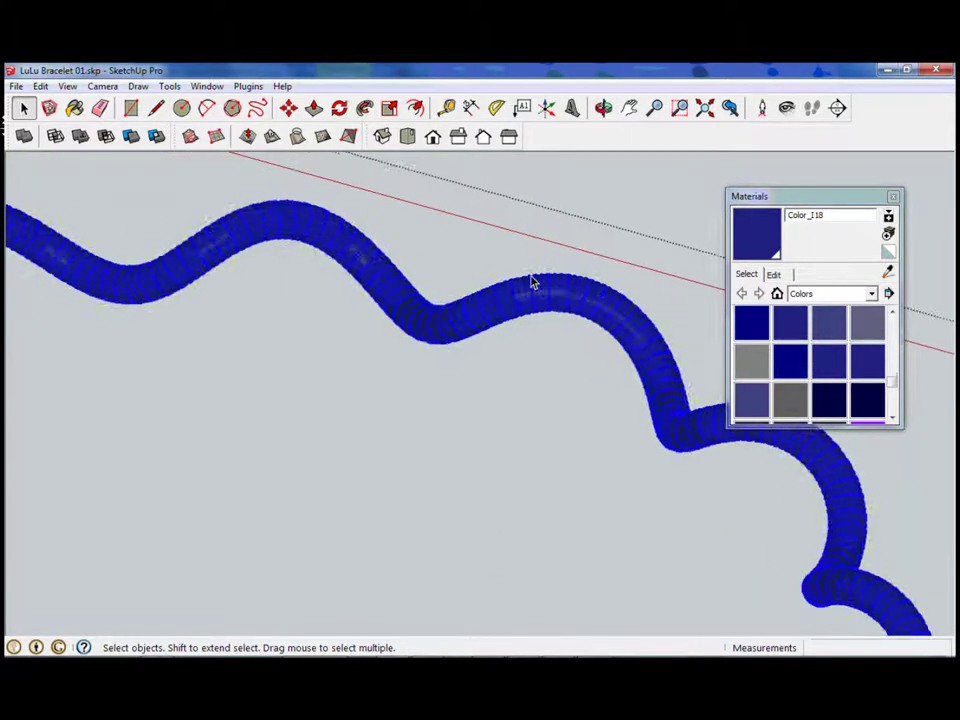
{"action": "scroll", "coordinate": [533, 281], "scroll_direction": "up", "scroll_amount": 2}
{"action": "scroll", "coordinate": [532, 283], "scroll_direction": "up", "scroll_amount": 2}
{"action": "left_click", "coordinate": [207, 86]}
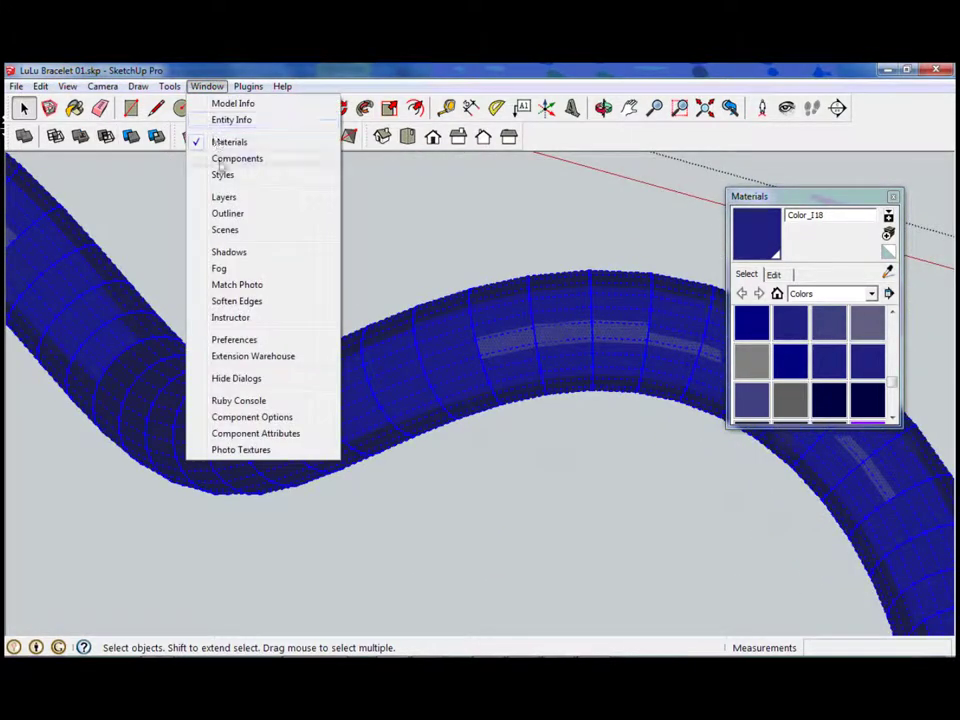
Soften the tube's edges at 180 degrees with Smooth normals and Soften coplanar enabled
{"action": "left_click", "coordinate": [248, 301]}
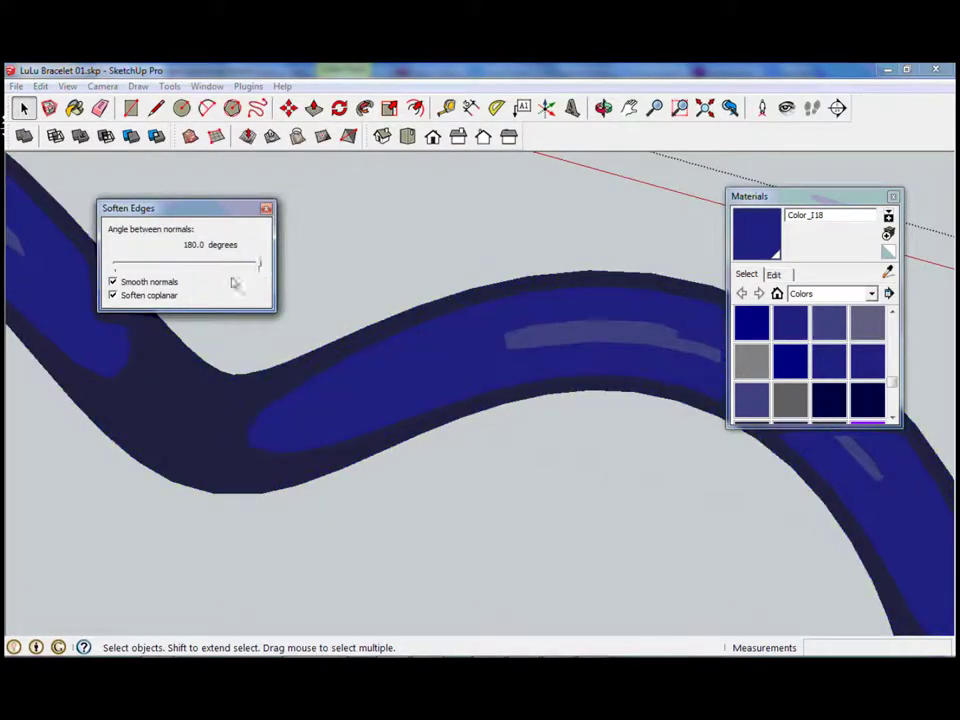
{"action": "left_click", "coordinate": [266, 209]}
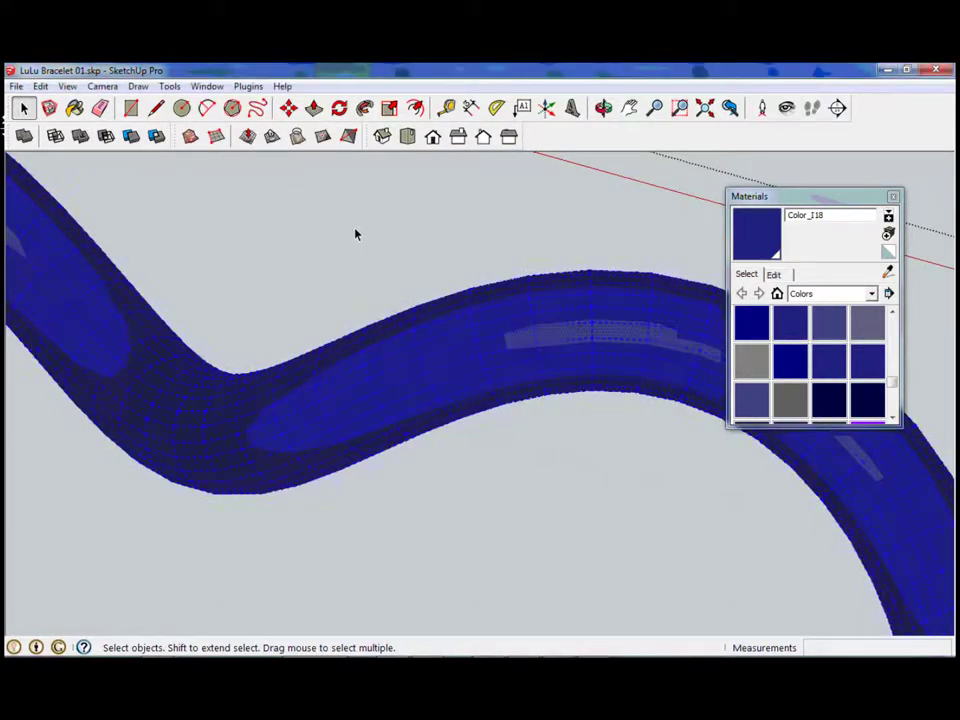
{"action": "middle_click_drag", "start_coordinate": [296, 364], "coordinate": [447, 344]}
{"action": "scroll", "coordinate": [508, 326], "scroll_direction": "down", "scroll_amount": 2}
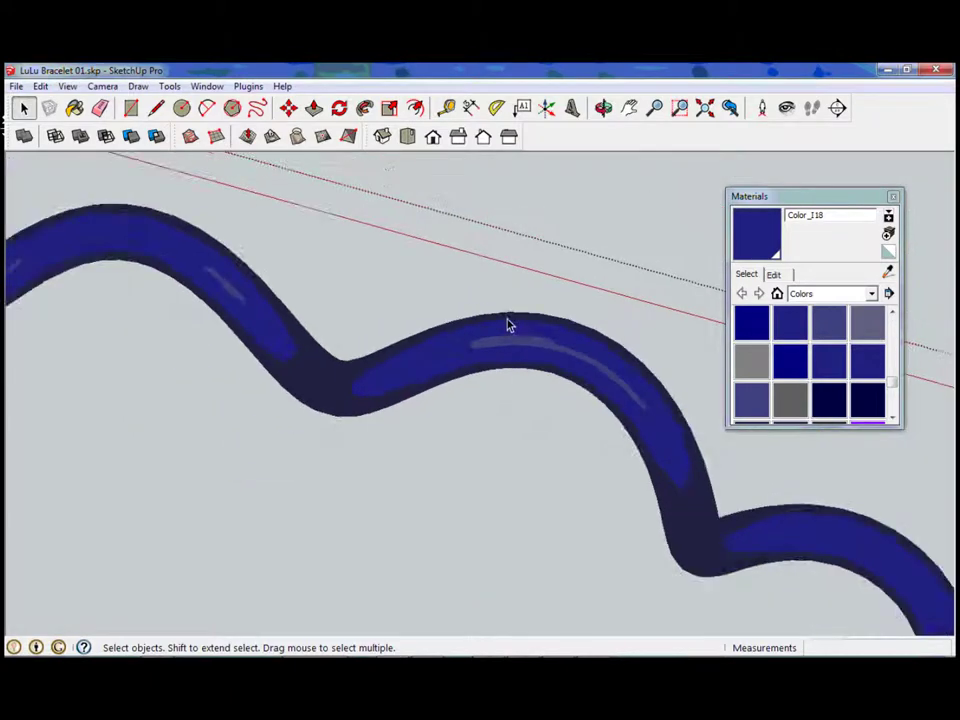
{"action": "scroll", "coordinate": [504, 326], "scroll_direction": "down", "scroll_amount": 2}
{"action": "scroll", "coordinate": [489, 317], "scroll_direction": "down", "scroll_amount": 2}
{"action": "scroll", "coordinate": [489, 318], "scroll_direction": "down", "scroll_amount": 1}
{"action": "scroll", "coordinate": [489, 317], "scroll_direction": "down", "scroll_amount": 3}
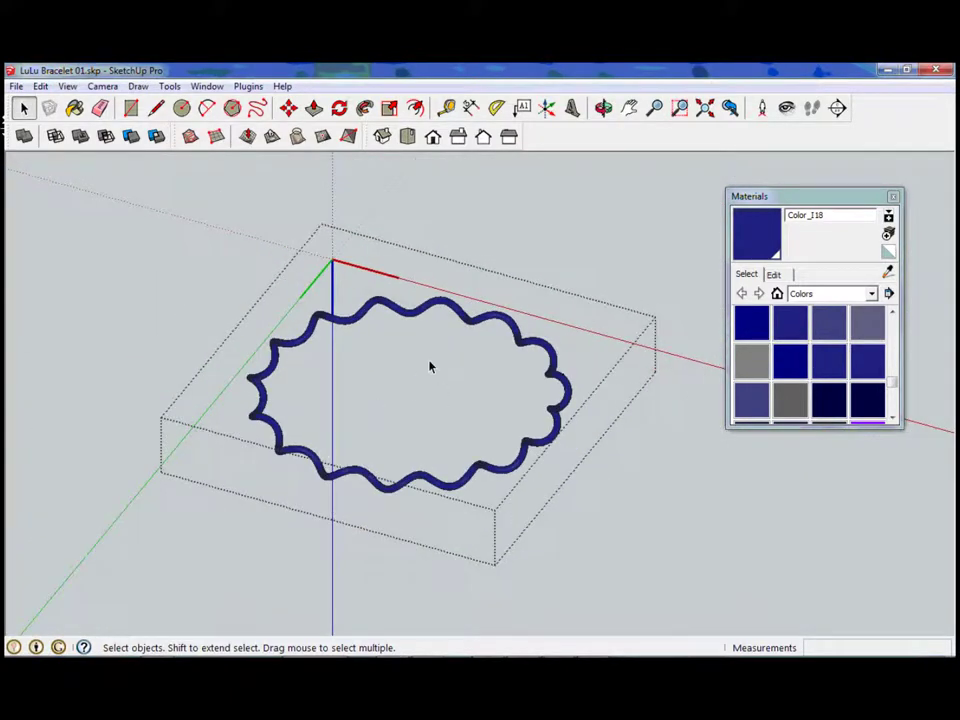
Exit the group and scale the ring uniformly by 1.11 from a corner grip
{"action": "left_click", "coordinate": [590, 243]}
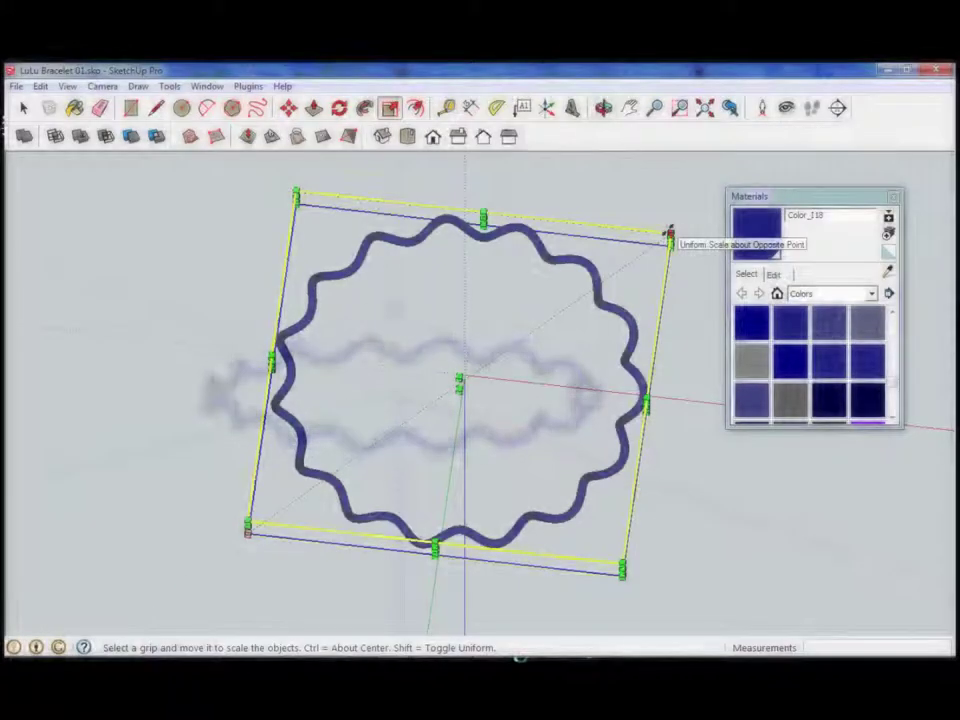
{"action": "left_click_drag", "start_coordinate": [669, 232], "coordinate": [675, 208]}
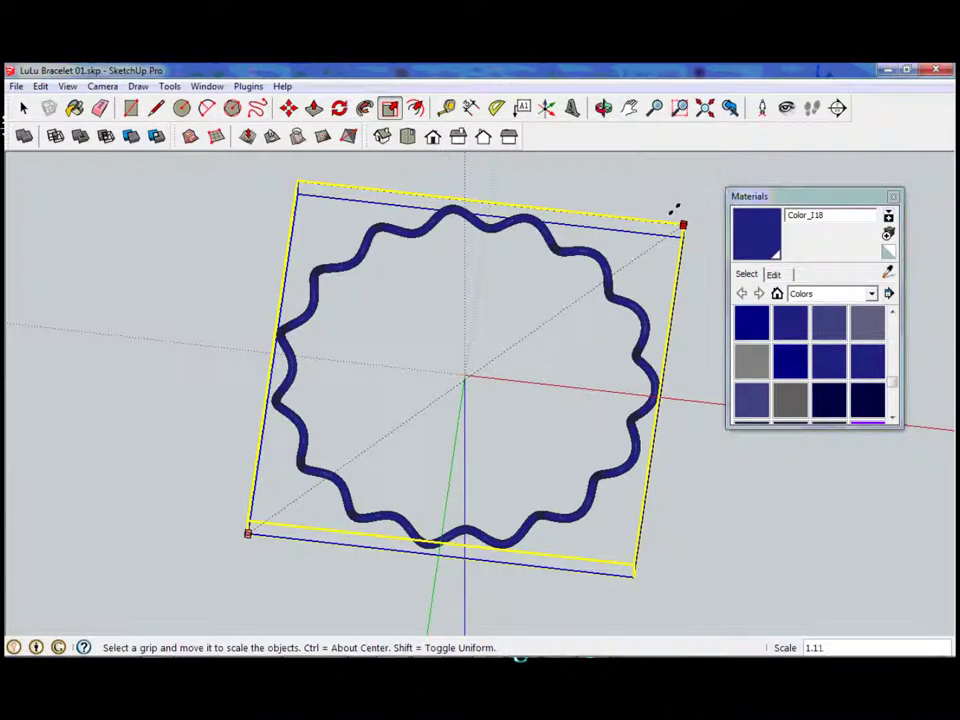
{"action": "left_click_drag", "start_coordinate": [673, 207], "coordinate": [683, 217]}
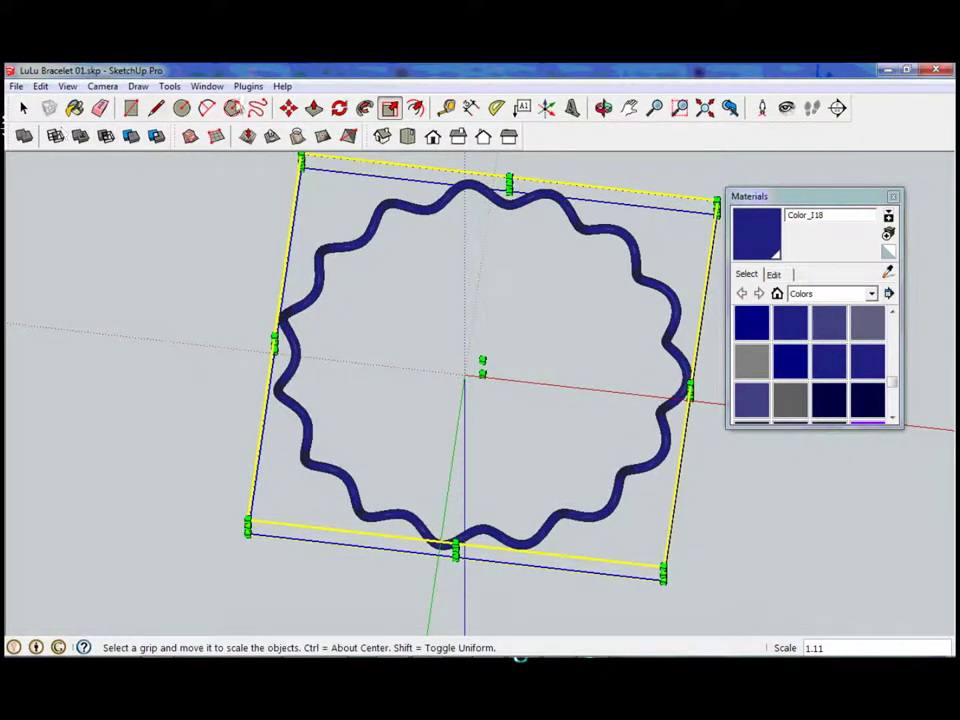
Move the ring so it is centred on the model origin, then deselect it
{"action": "left_click", "coordinate": [288, 107]}
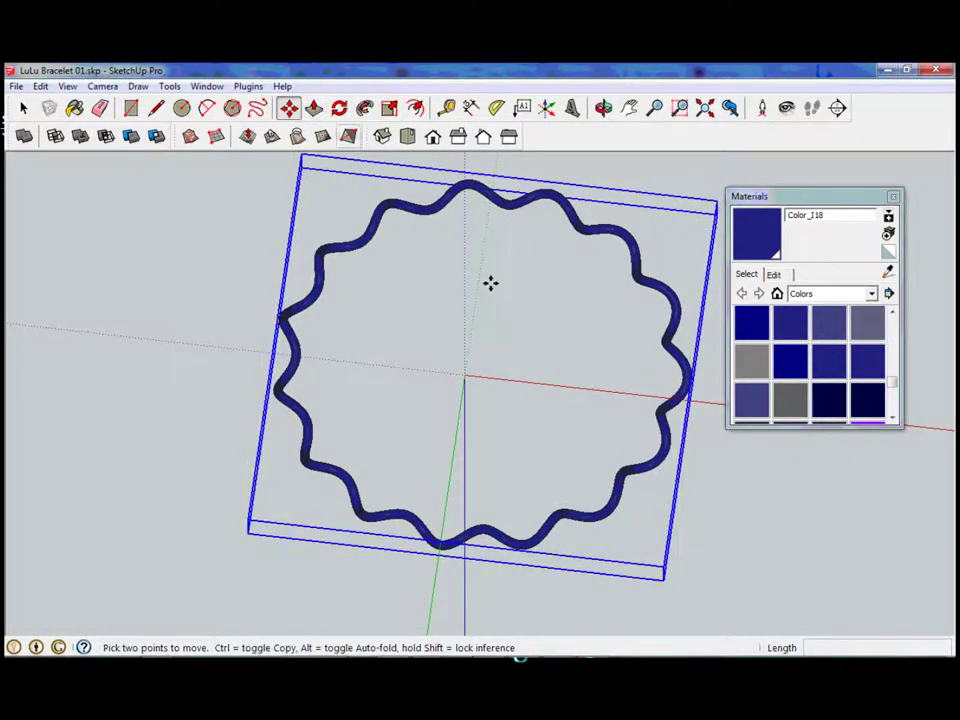
{"action": "left_click", "coordinate": [493, 357]}
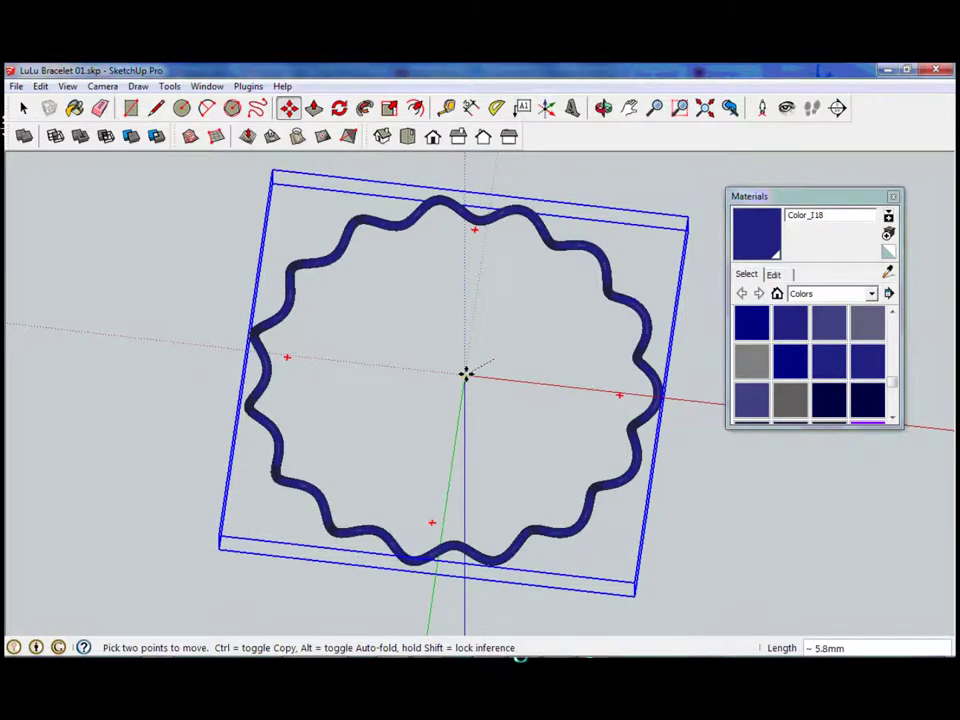
{"action": "left_click", "coordinate": [465, 373]}
{"action": "key", "text": "space"}
{"action": "left_click", "coordinate": [432, 427]}
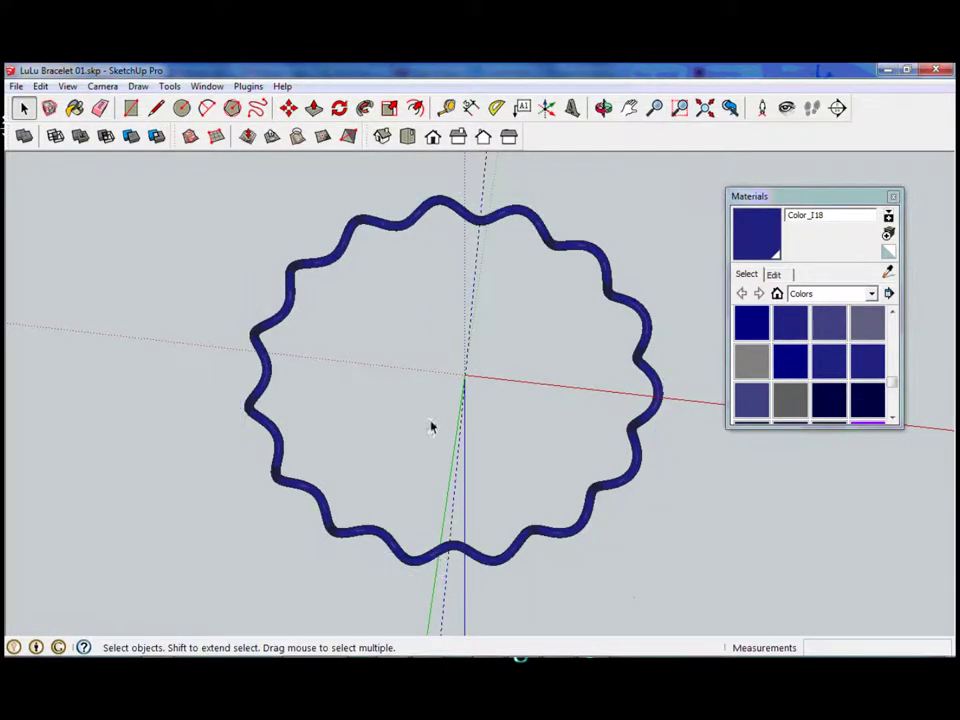
{"action": "mouse_move", "coordinate": [487, 406]}
{"action": "middle_mouse_down"}
{"action": "mouse_move", "coordinate": [428, 364]}
{"action": "mouse_move", "coordinate": [516, 392]}
{"action": "mouse_move", "coordinate": [404, 390]}
{"action": "middle_mouse_up"}
{"action": "scroll", "coordinate": [404, 390], "scroll_direction": "up", "scroll_amount": 2}
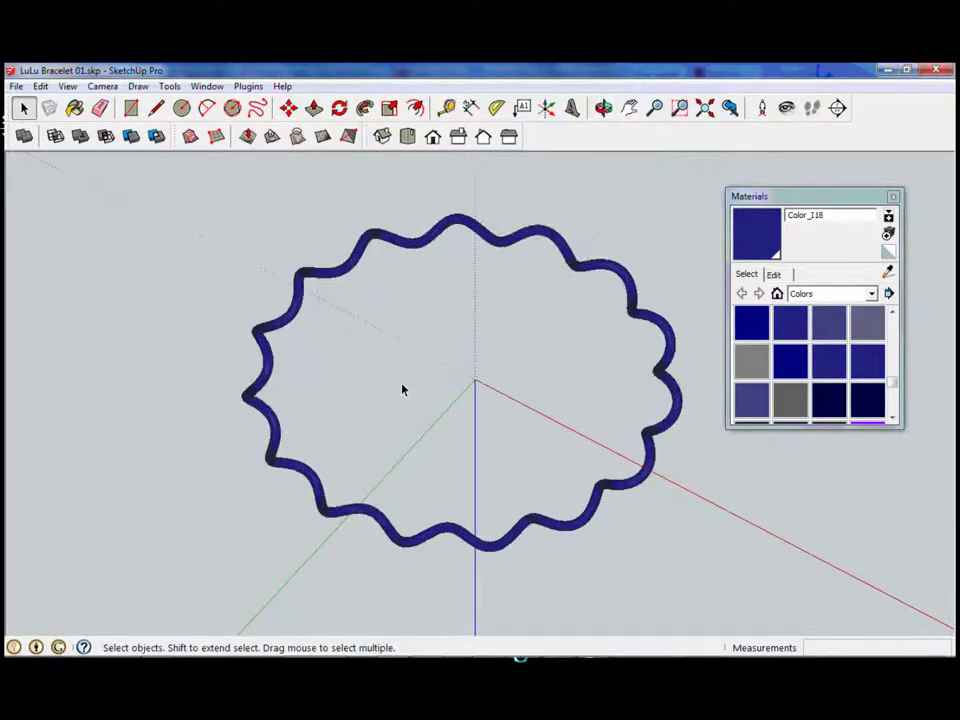